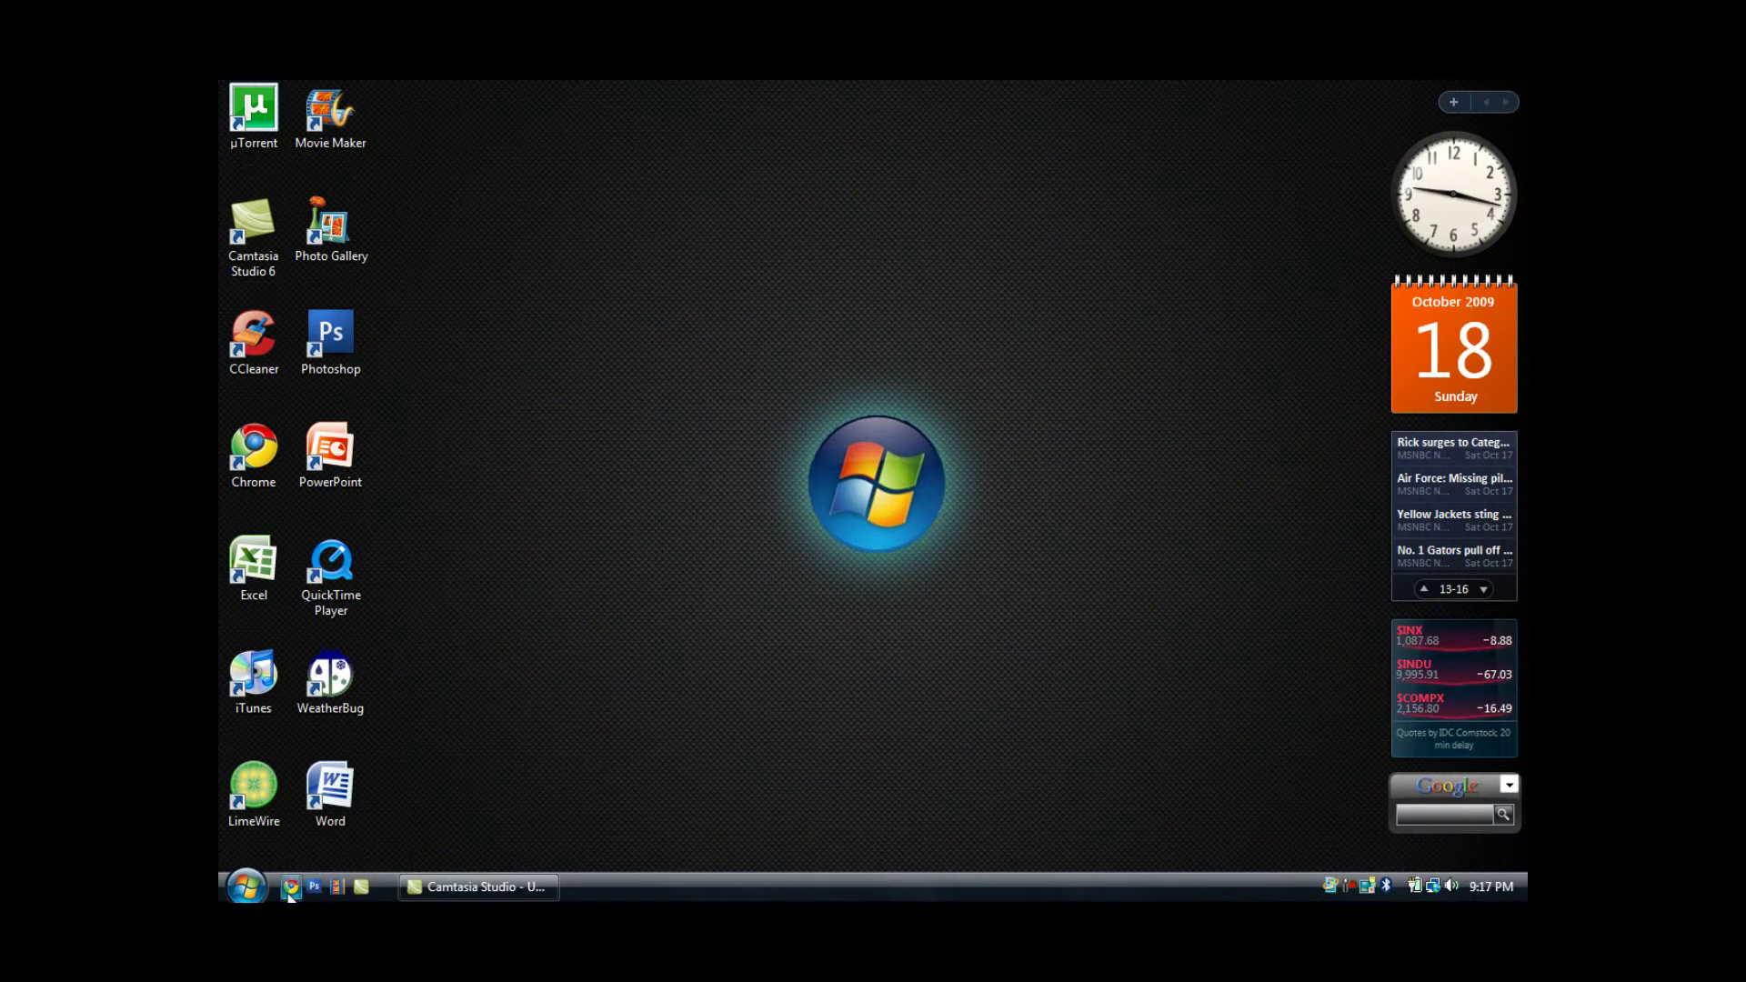
Step: In Chrome, download and save objectdock_freeware.exe from the CNET ObjectDock page
left_click(288, 893)
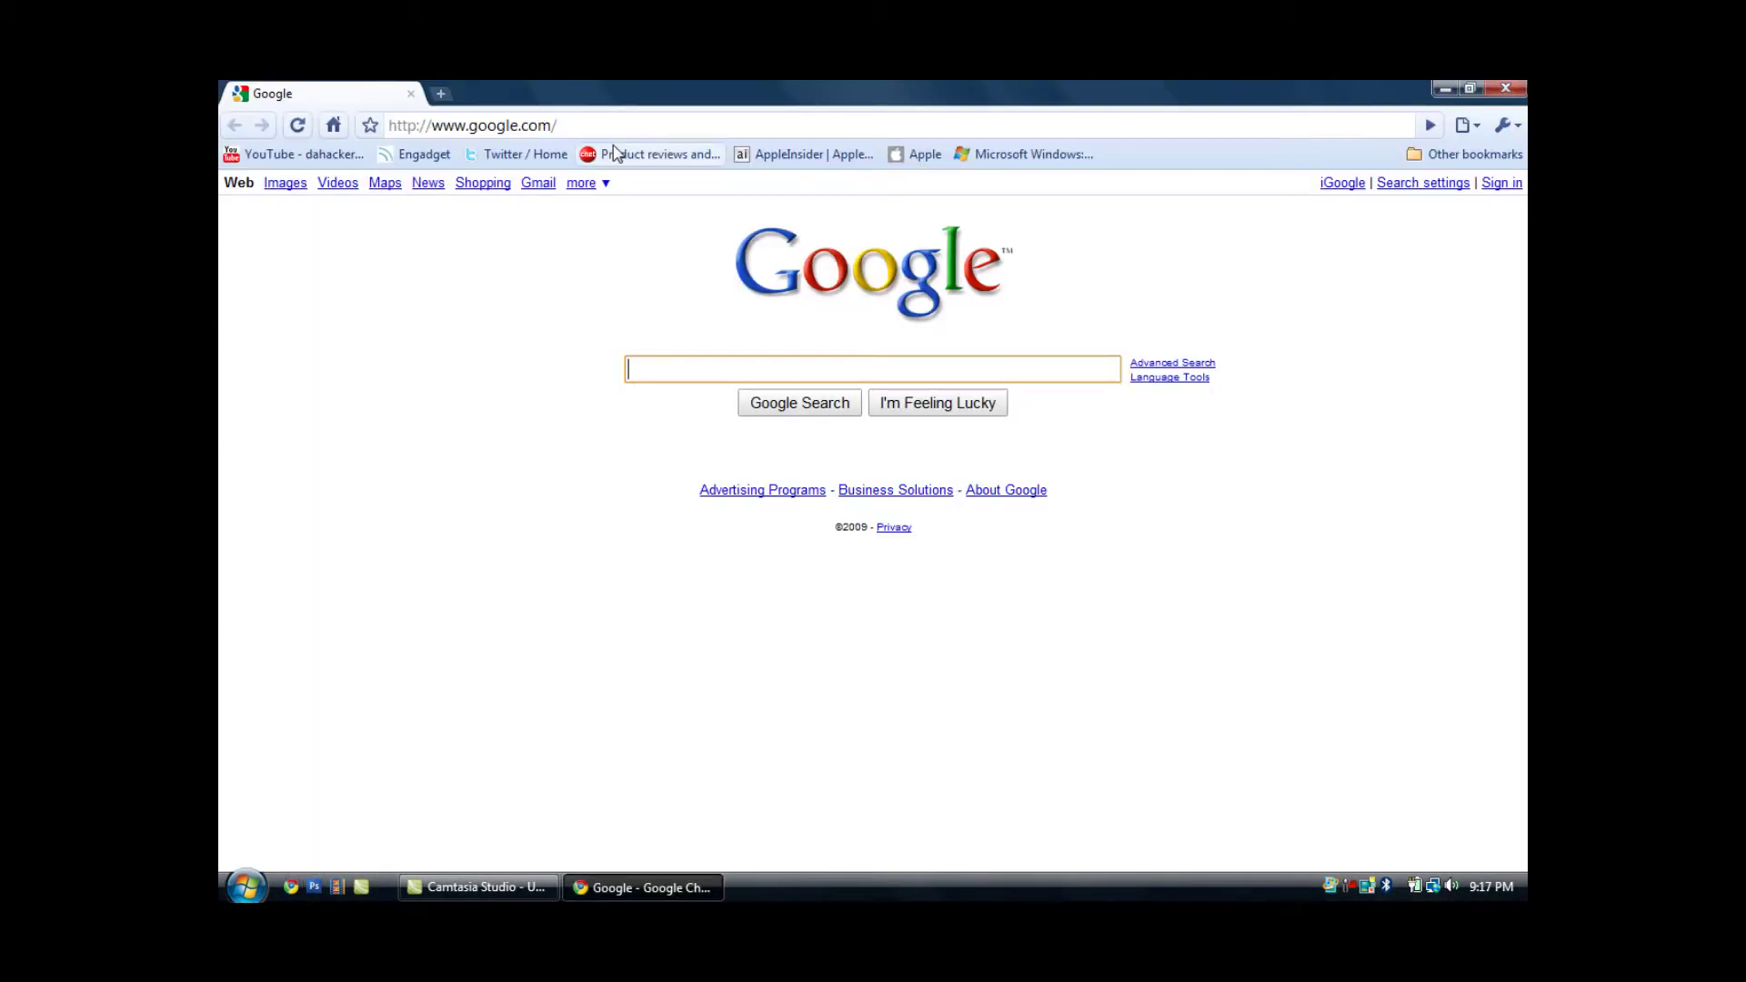
left_click(623, 121)
key("BackSpace")
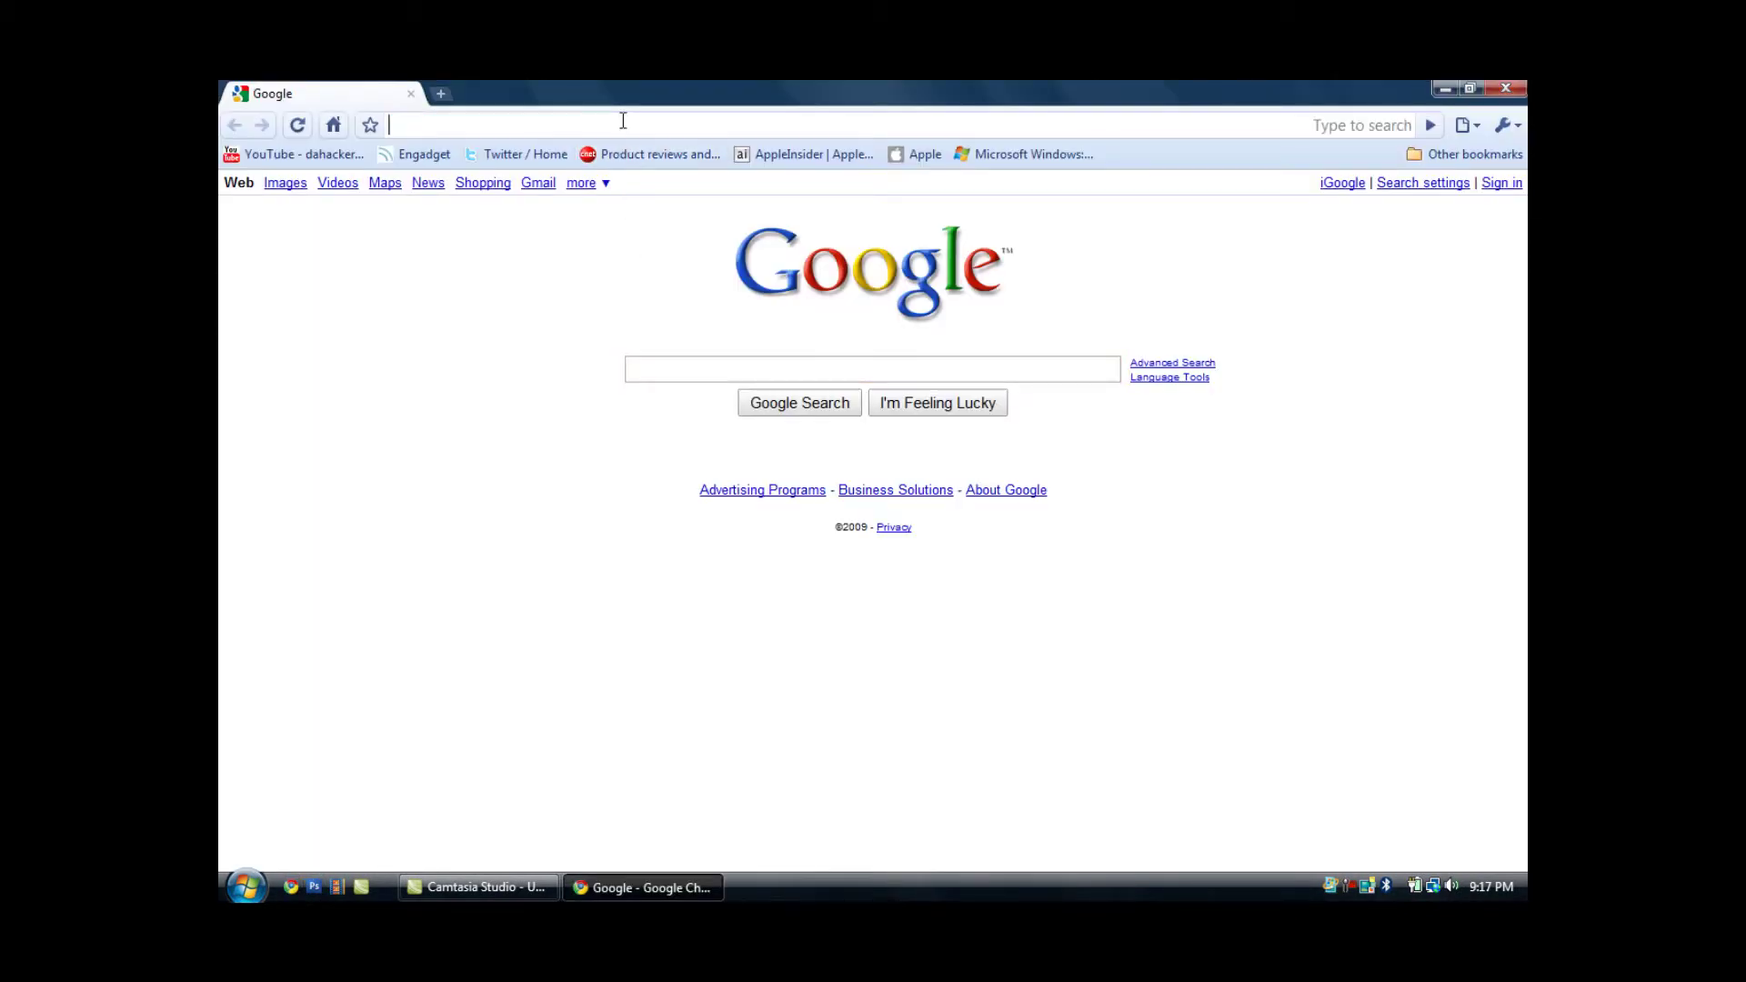
right_click(623, 121)
left_click(727, 226)
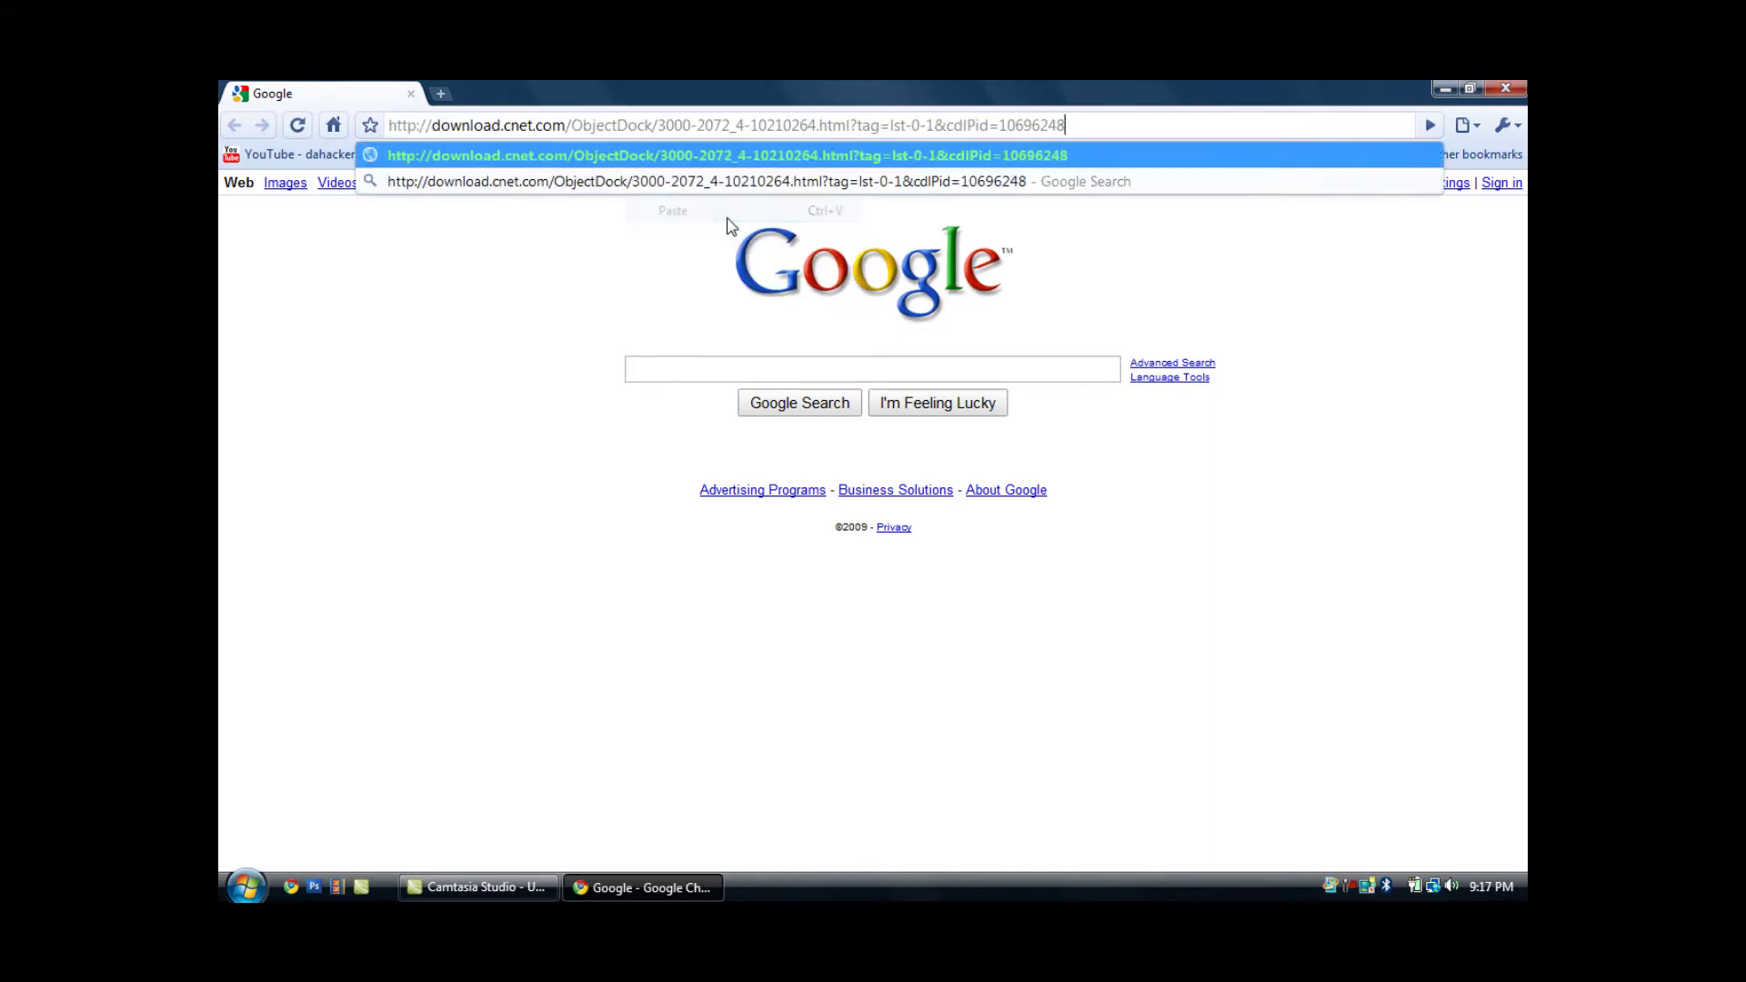
key("Return")
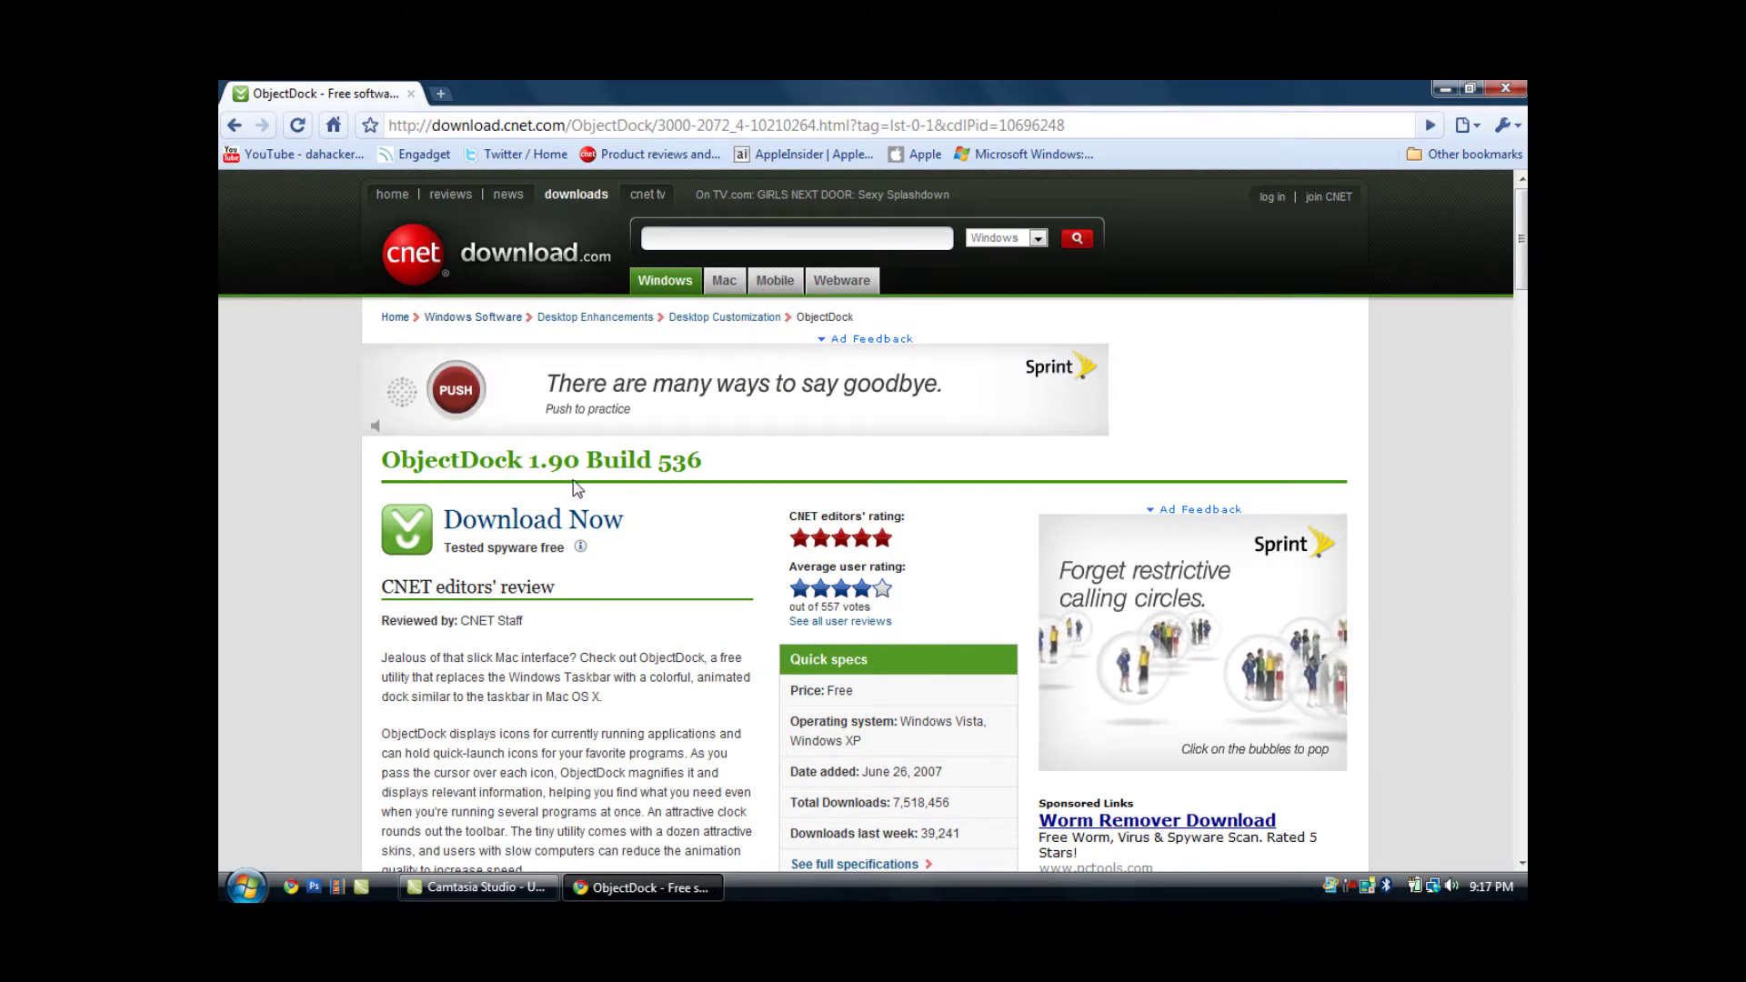
left_click(567, 526)
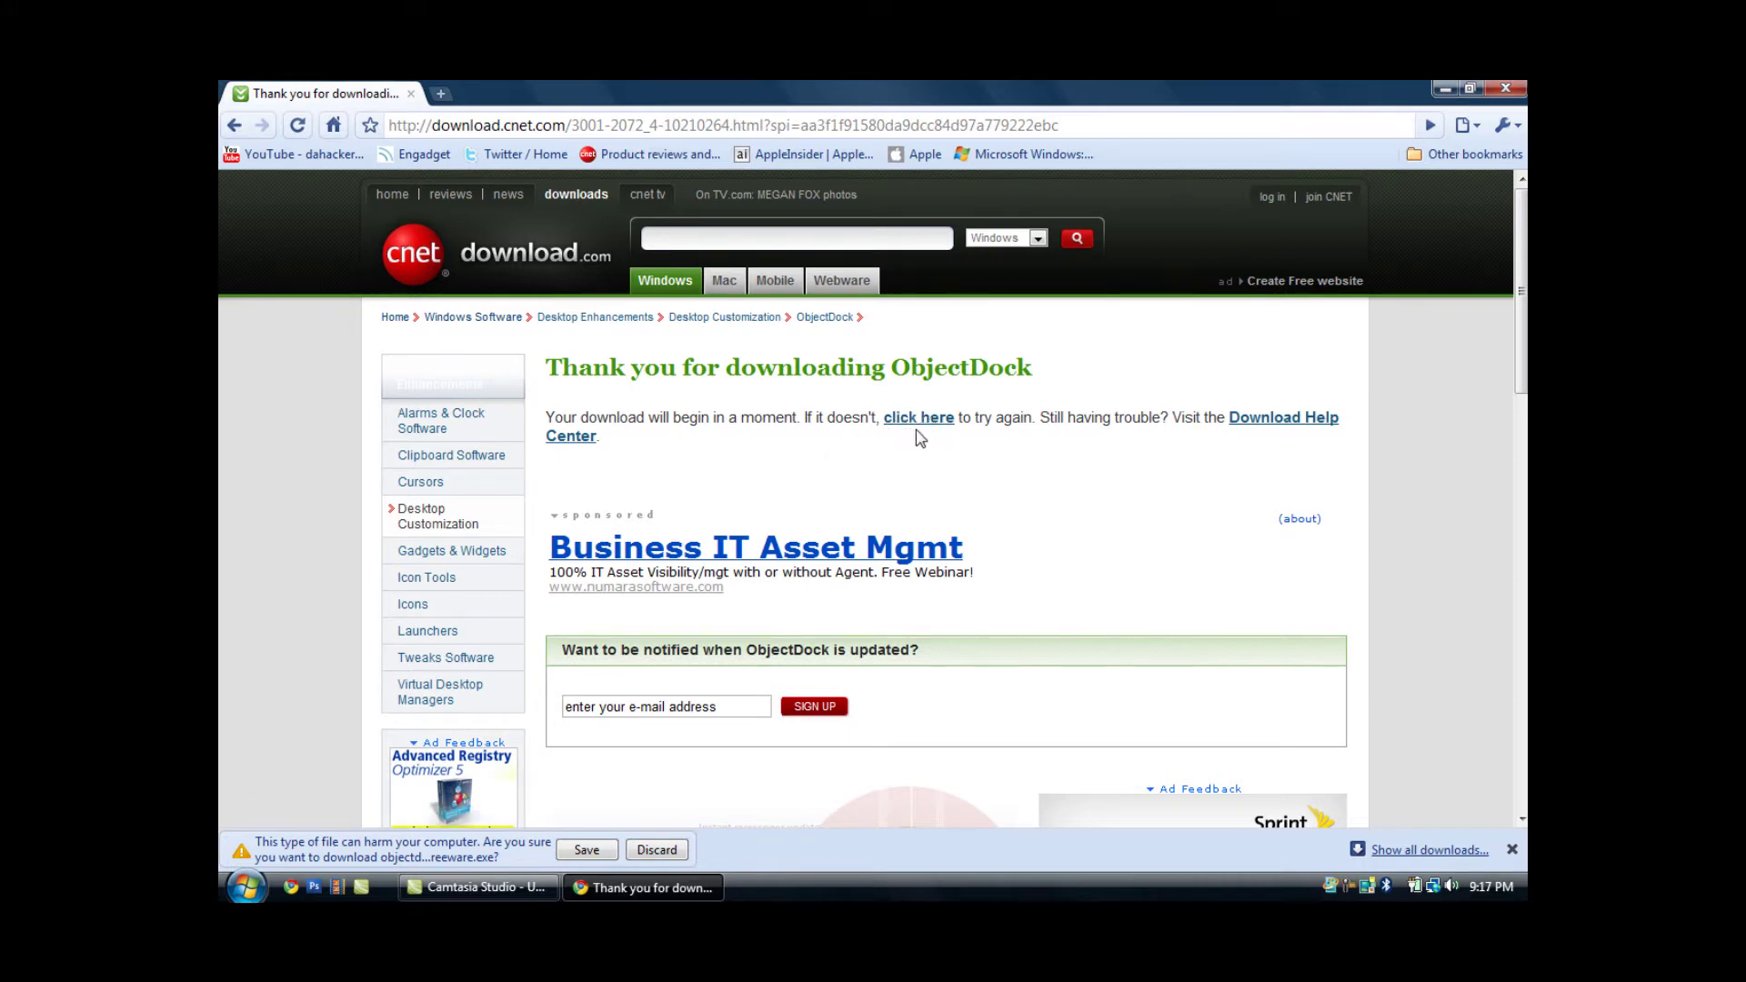
left_click(598, 857)
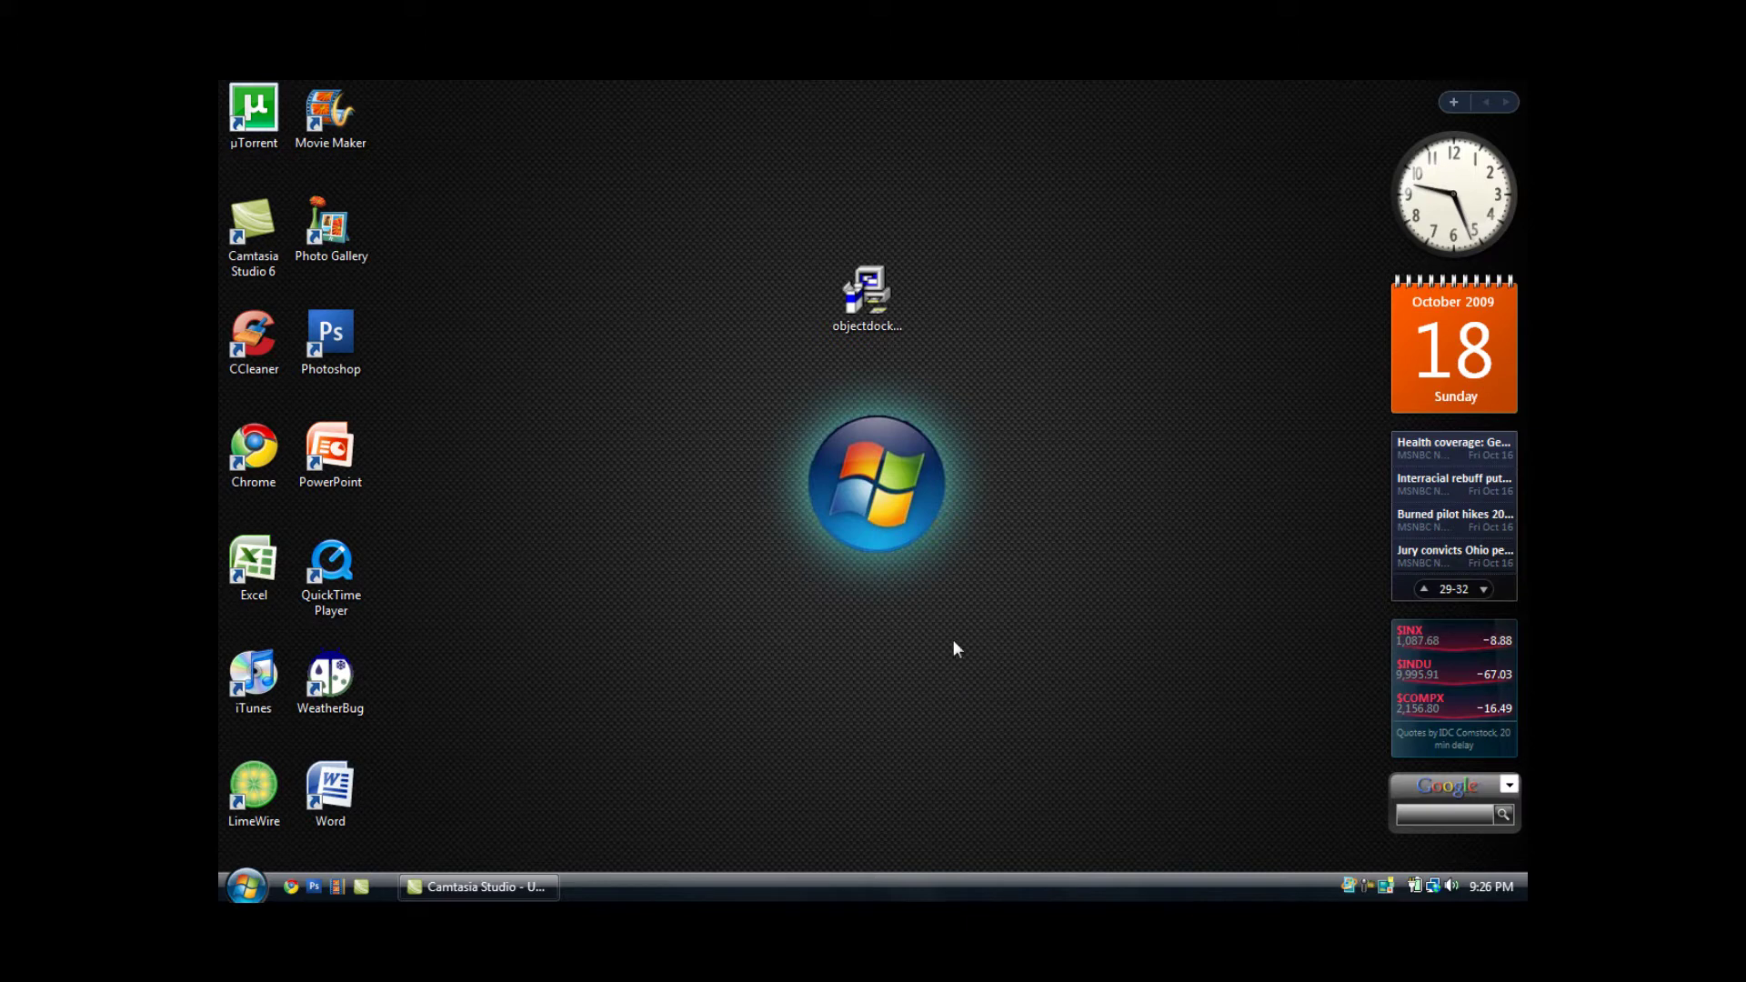
Step: Run objectdock_freeware.exe, accept the licence, and install to C:\Program Files\Stardock\ObjectDock
double_click(895, 320)
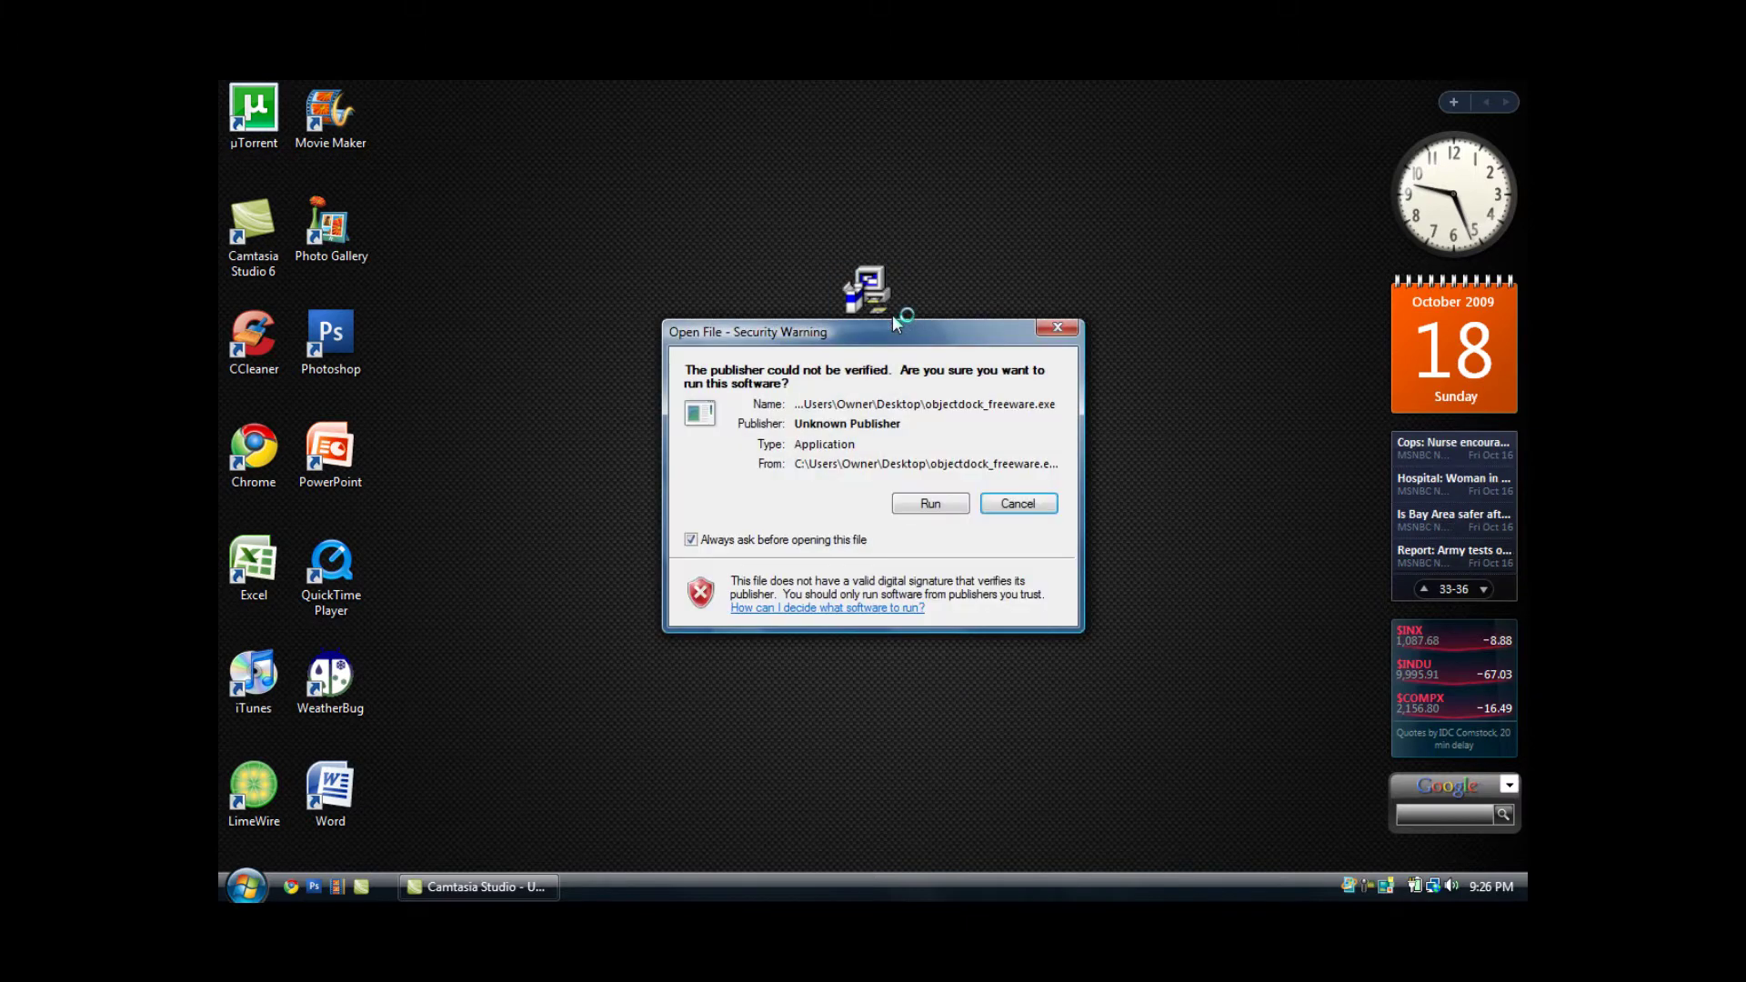
left_click(921, 511)
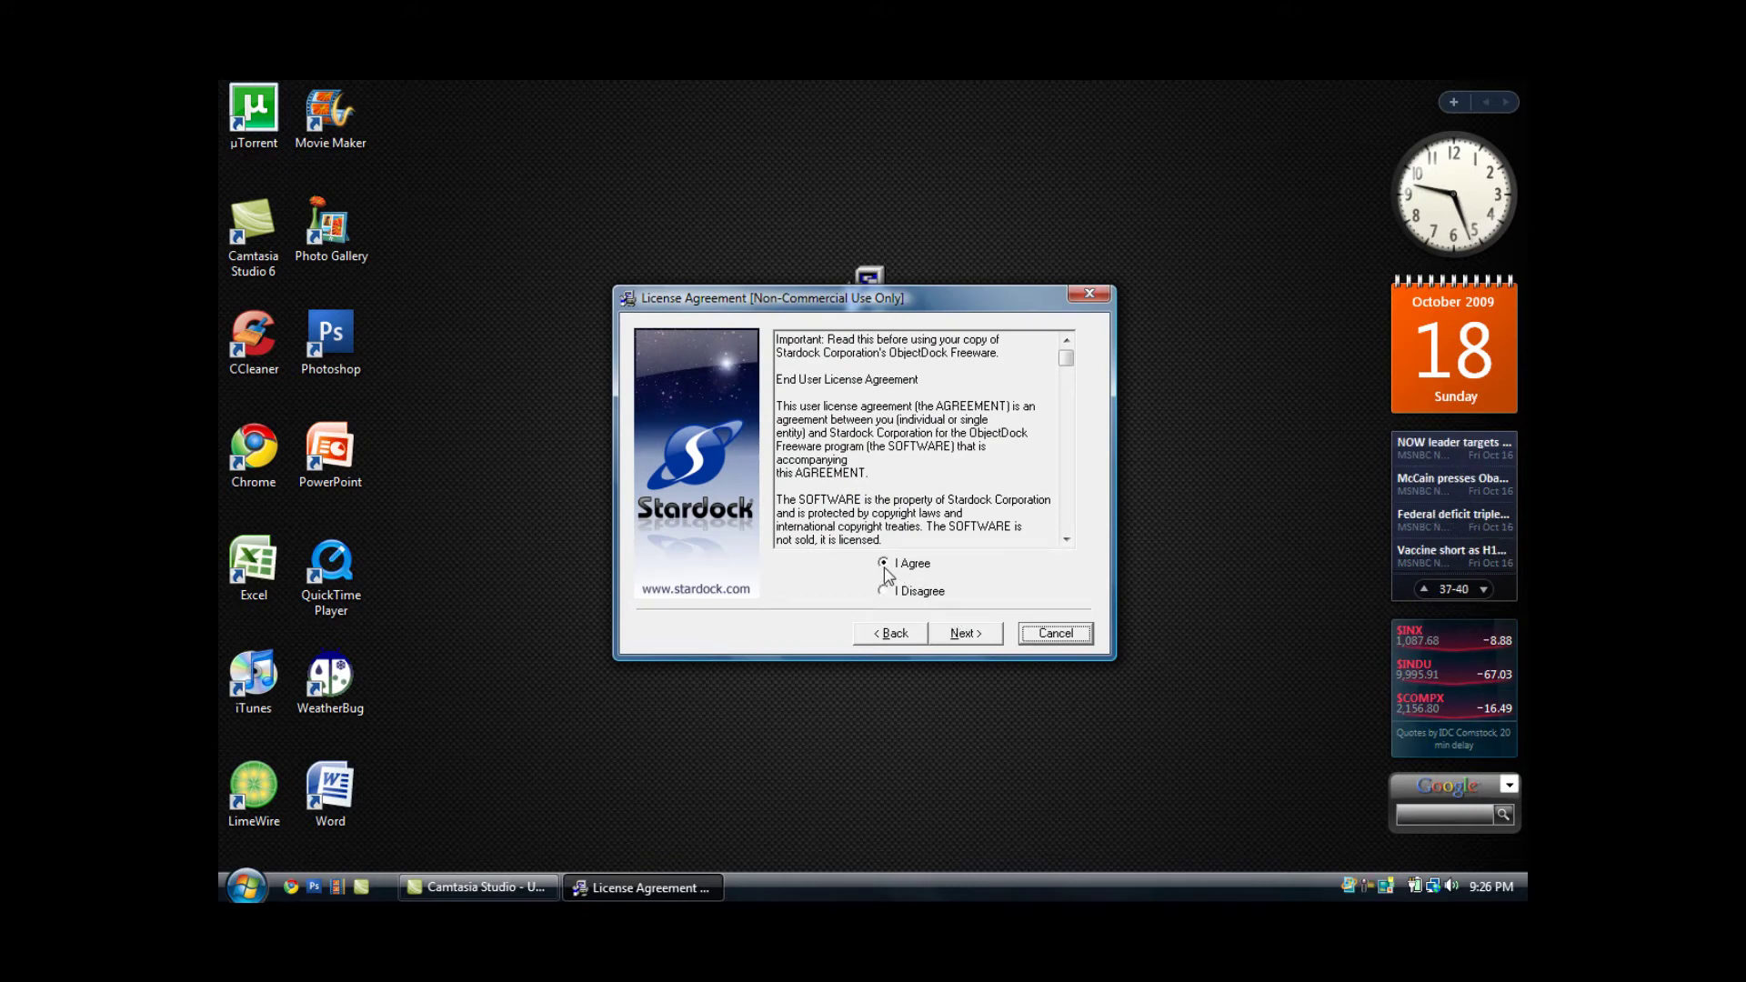
left_click(947, 638)
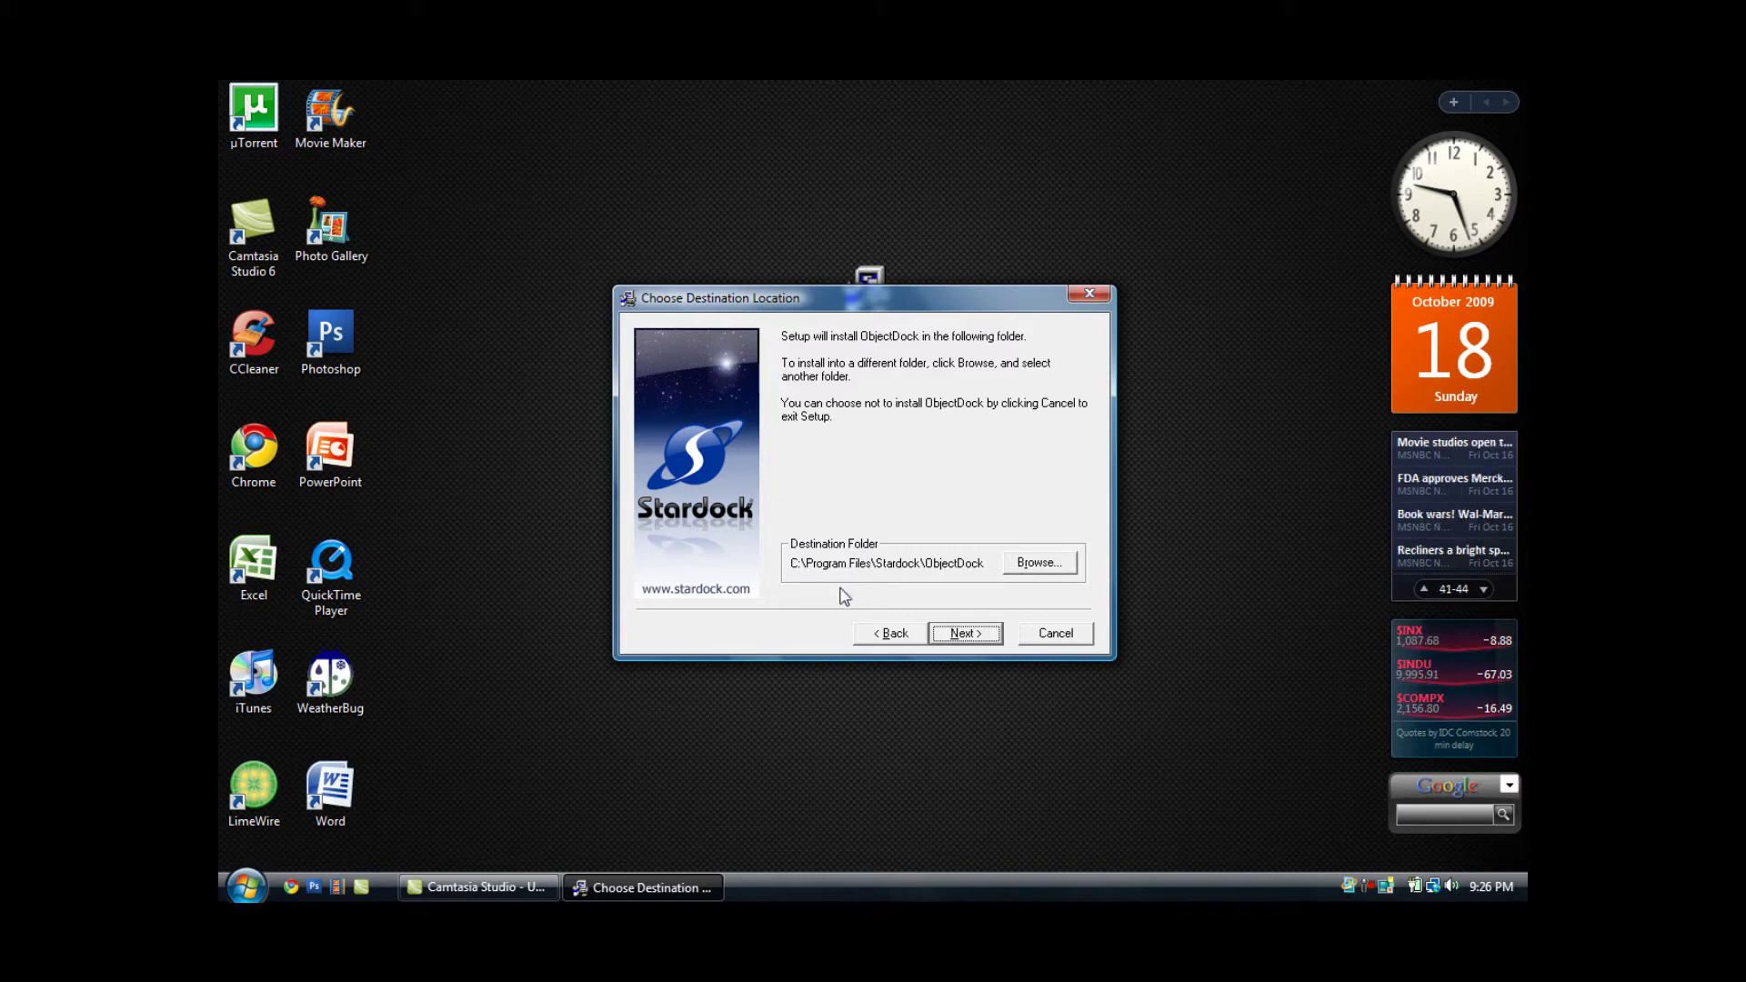
left_click(988, 643)
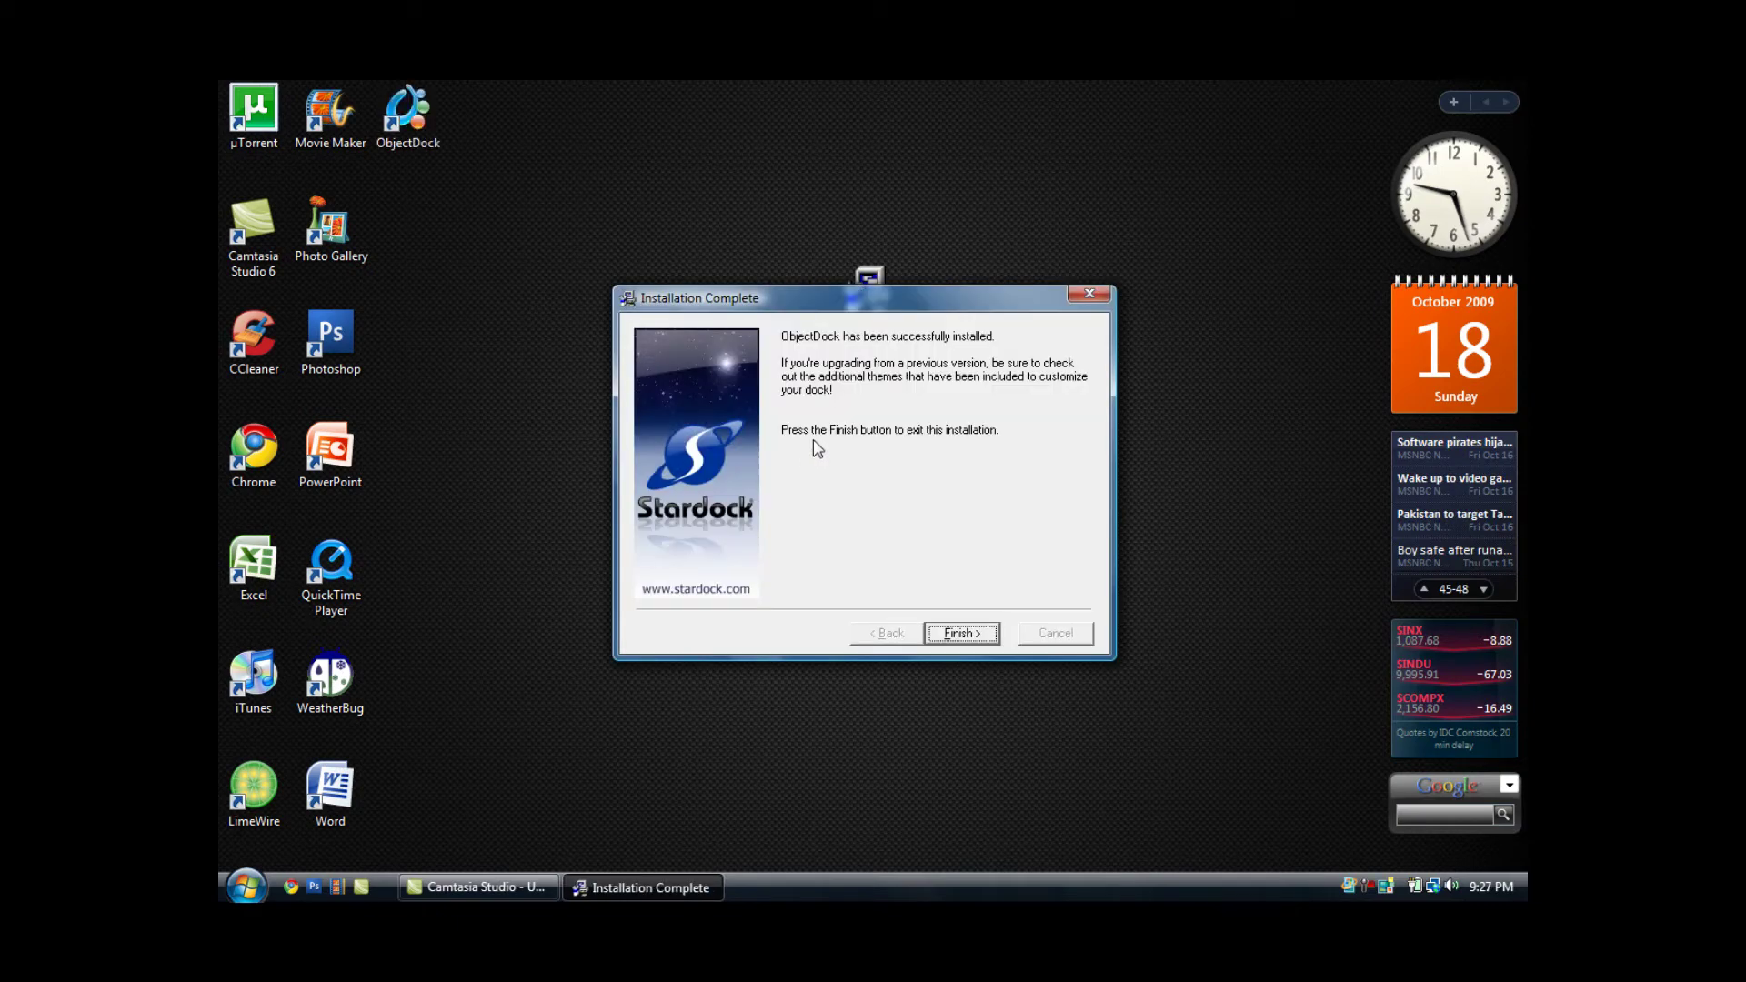
left_click(947, 634)
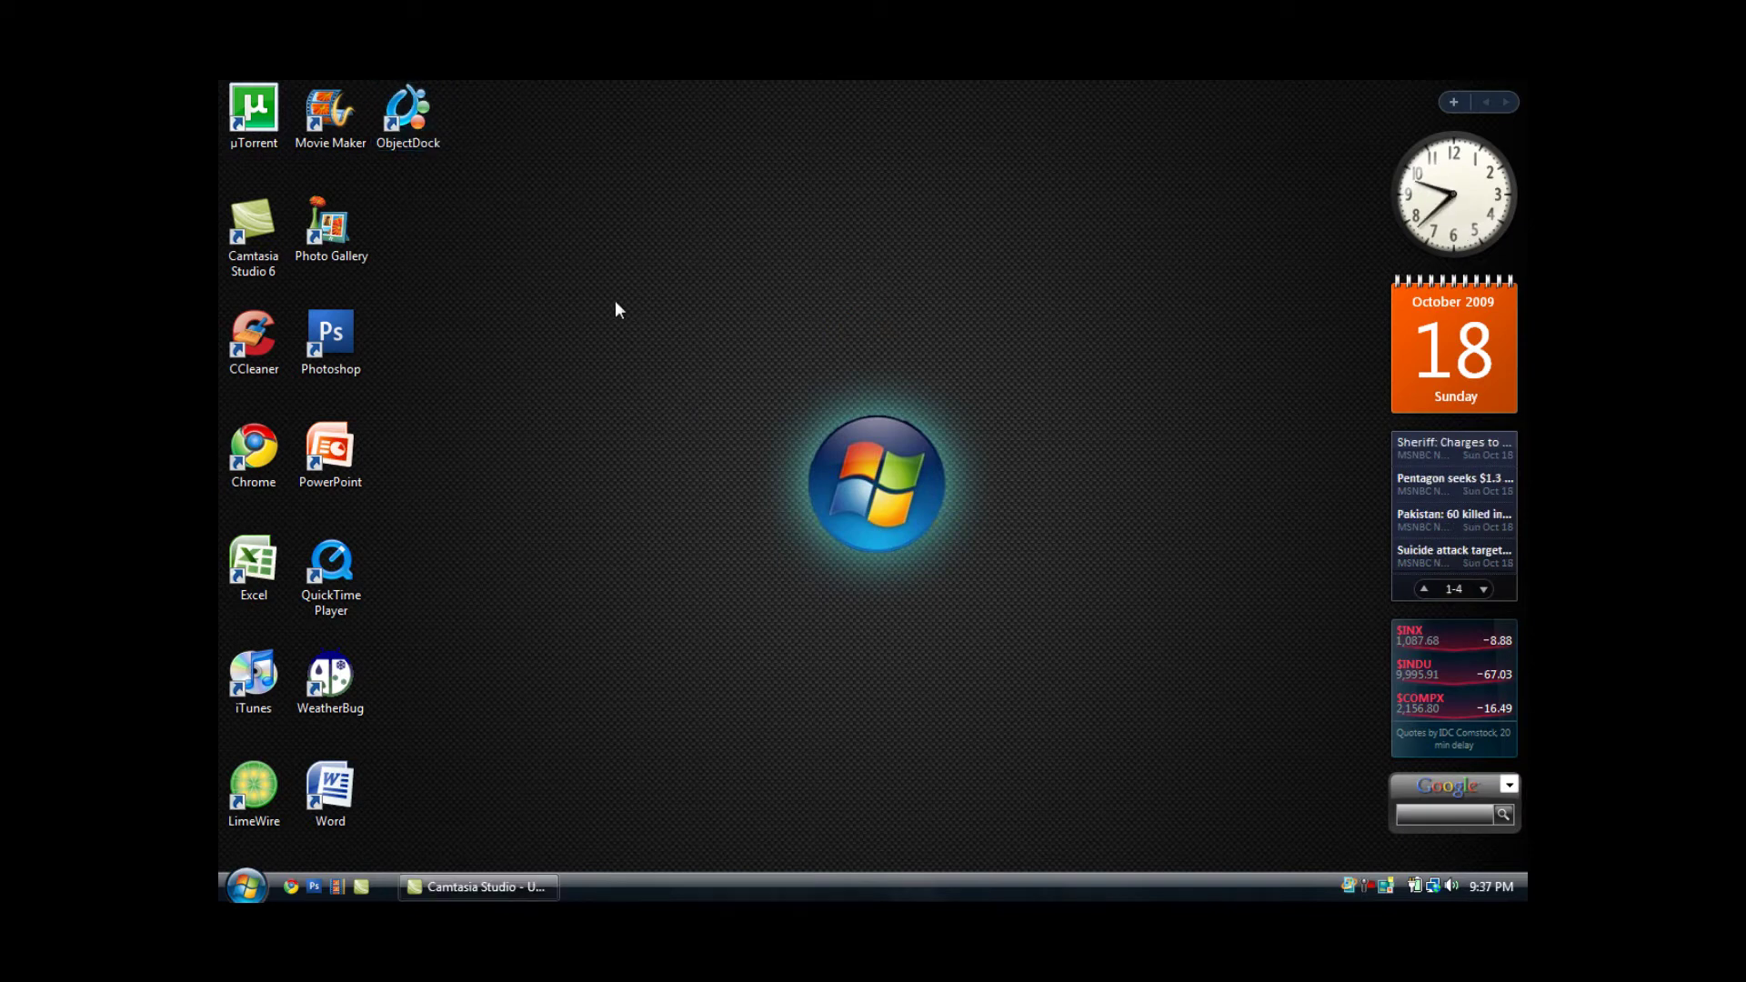
Step: Launch ObjectDock, drag the PowerPoint shortcut onto the dock, then drag it off again
double_click(435, 139)
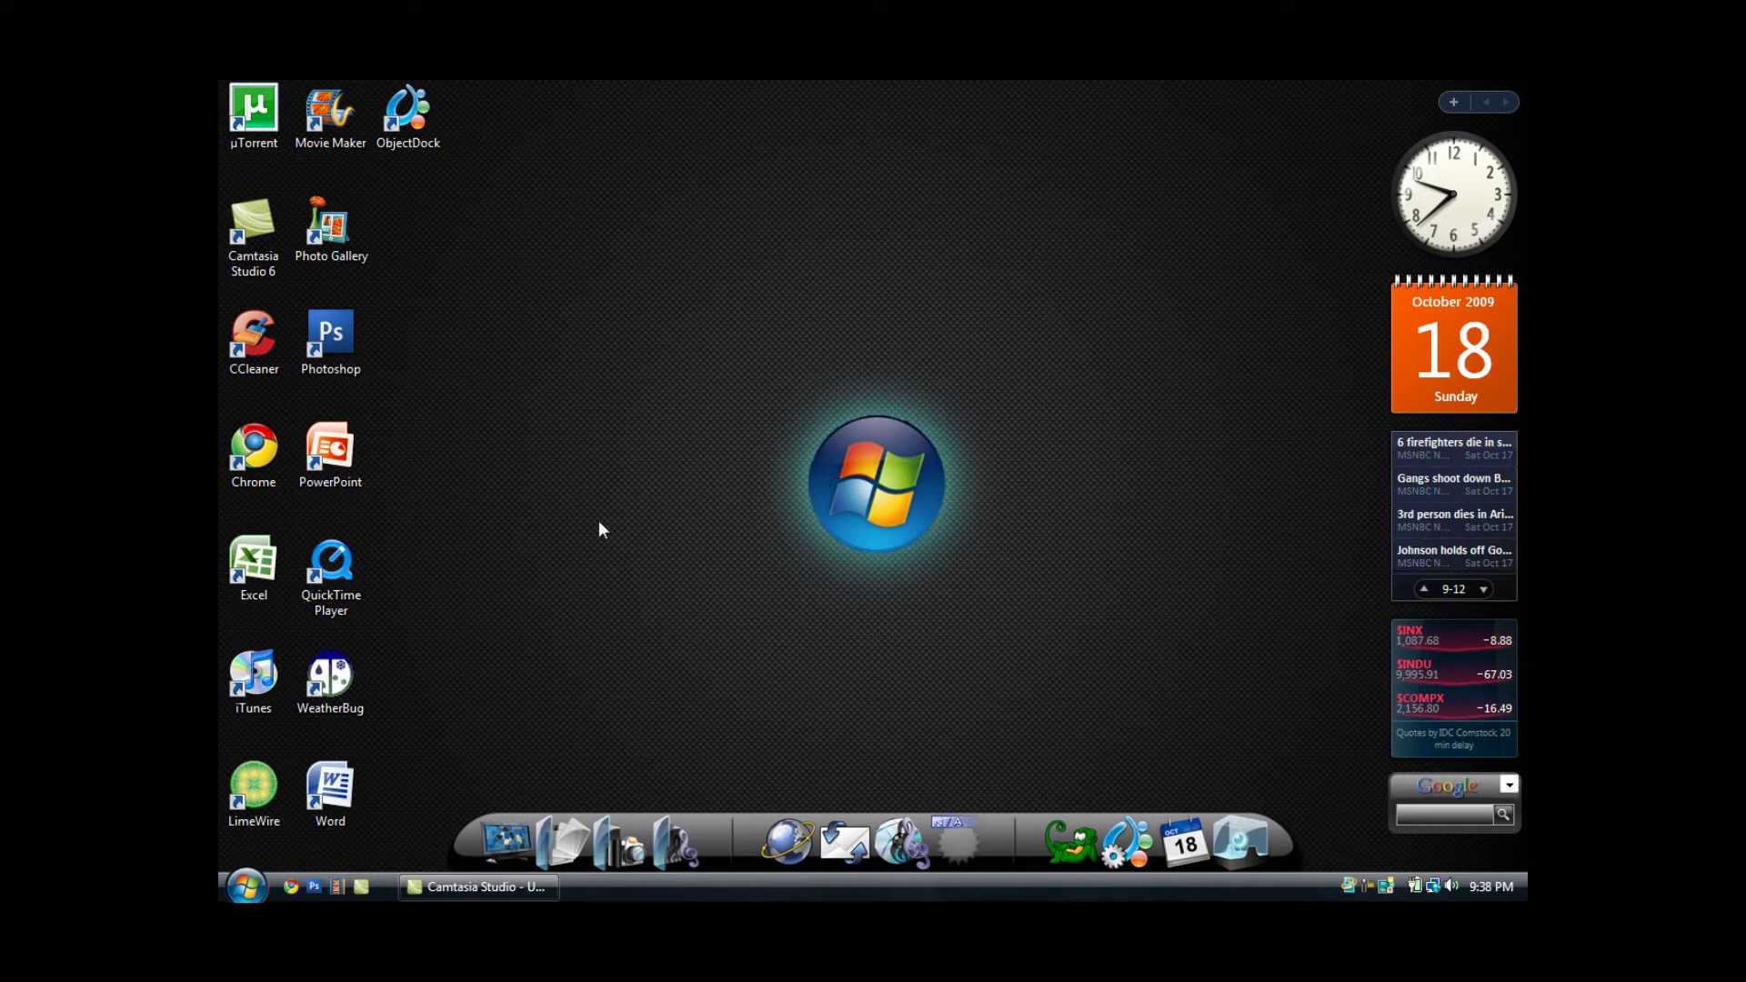
left_click_drag(332, 450, 646, 833)
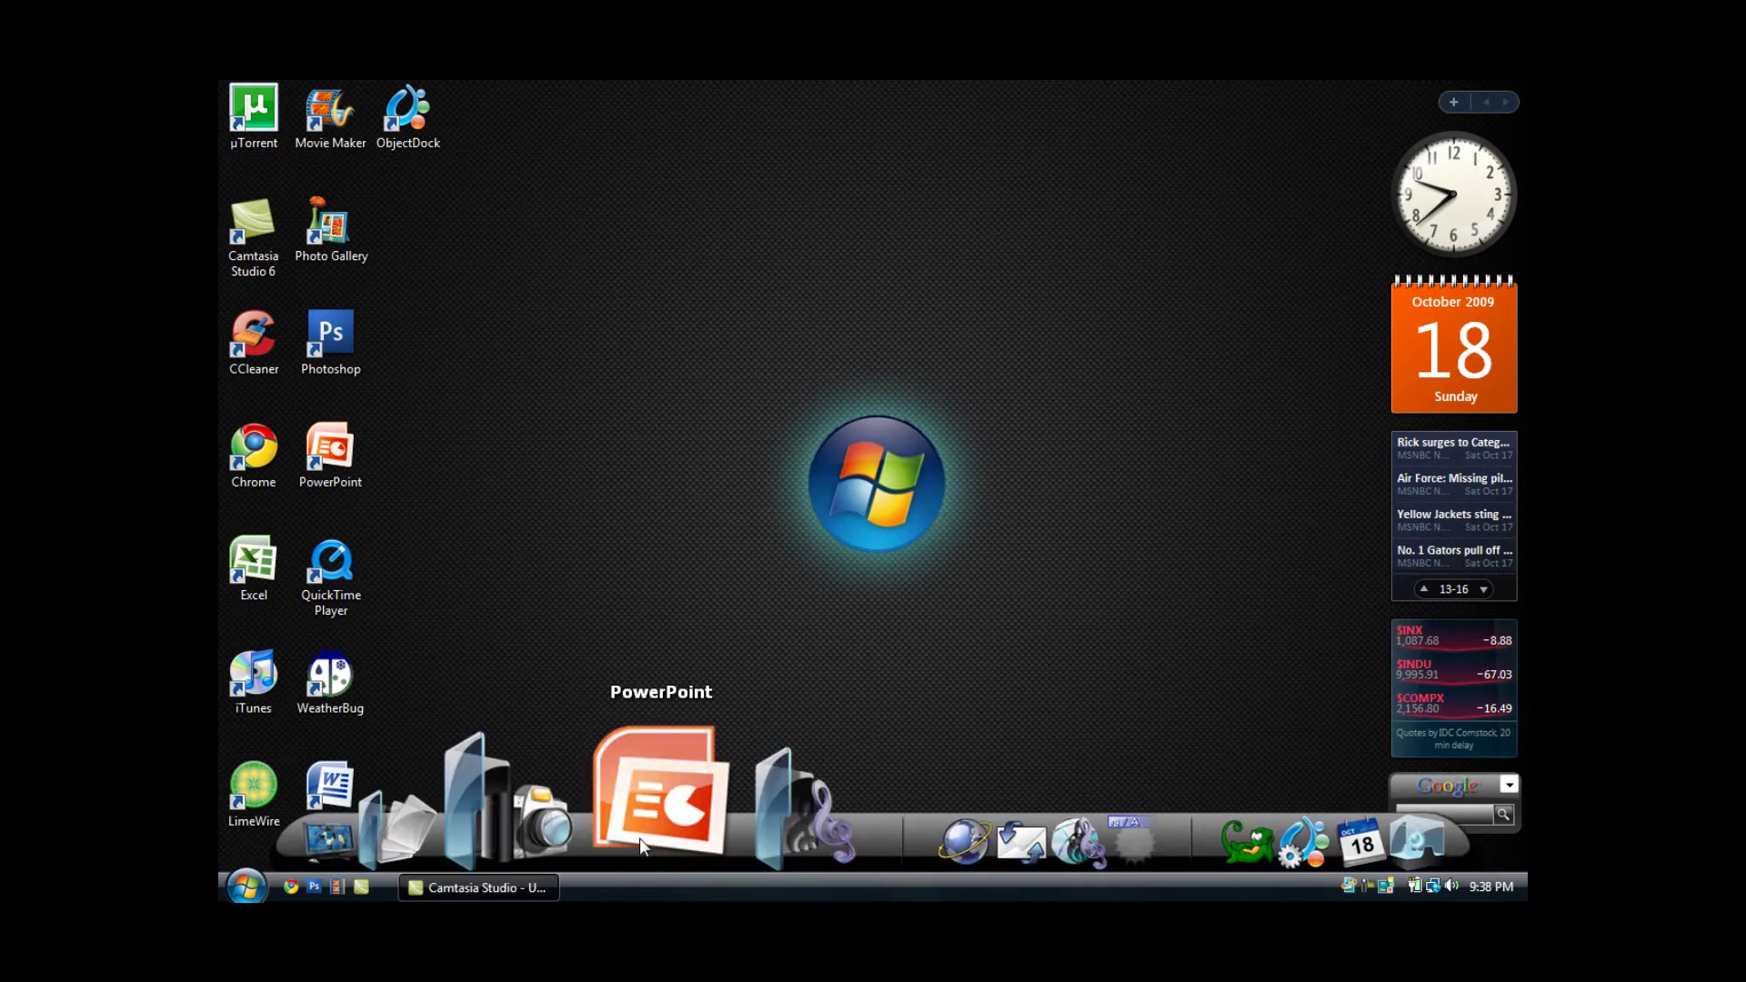
left_click_drag(648, 836, 645, 579)
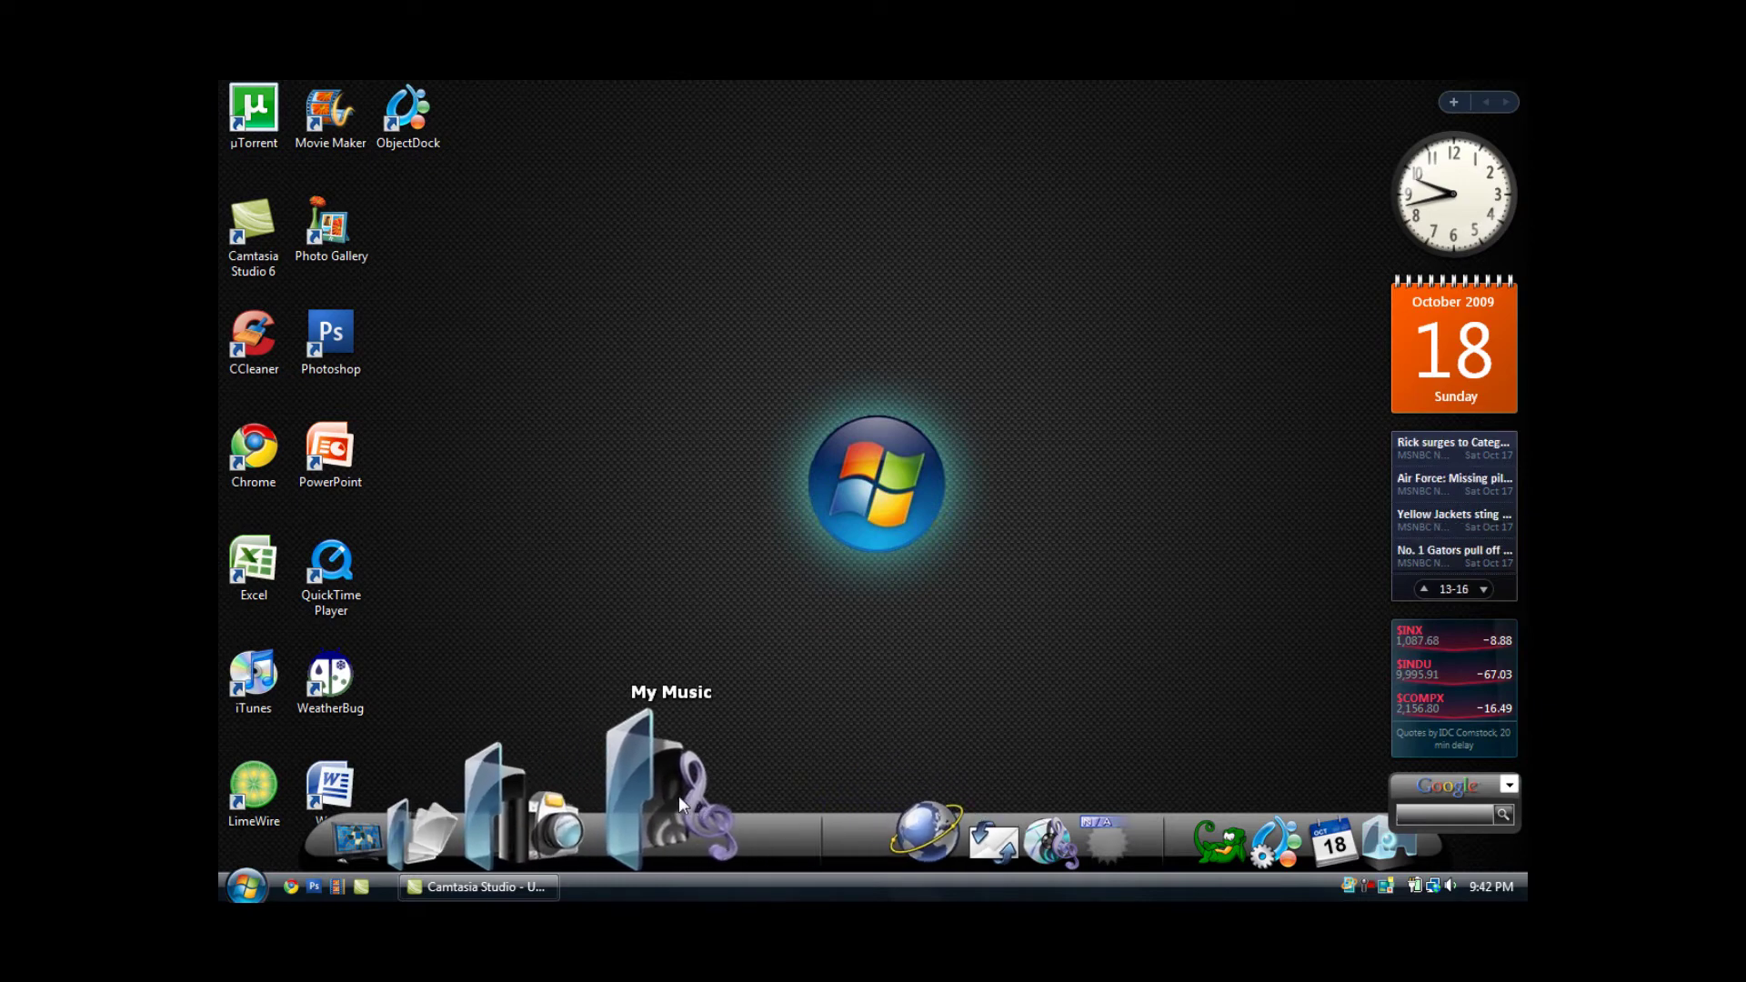
Step: Open ObjectDock Properties through Dock Settings... on the dock separator's right-click menu
right_click(671, 799)
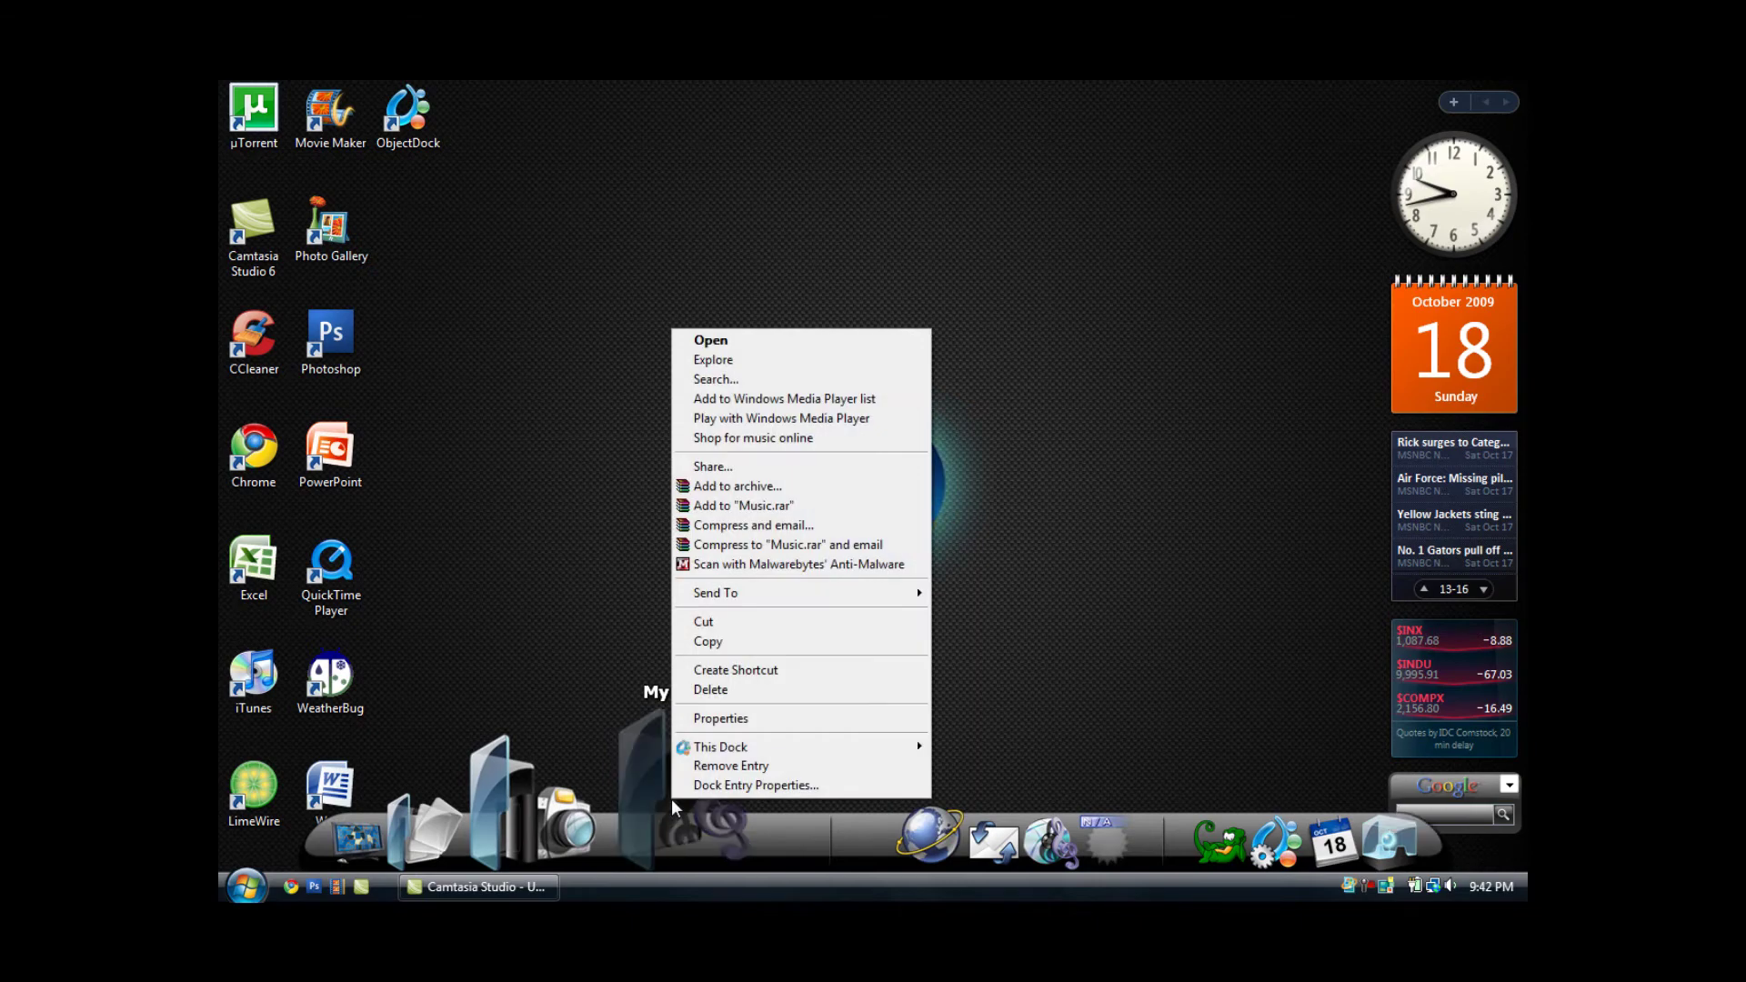
left_click(586, 628)
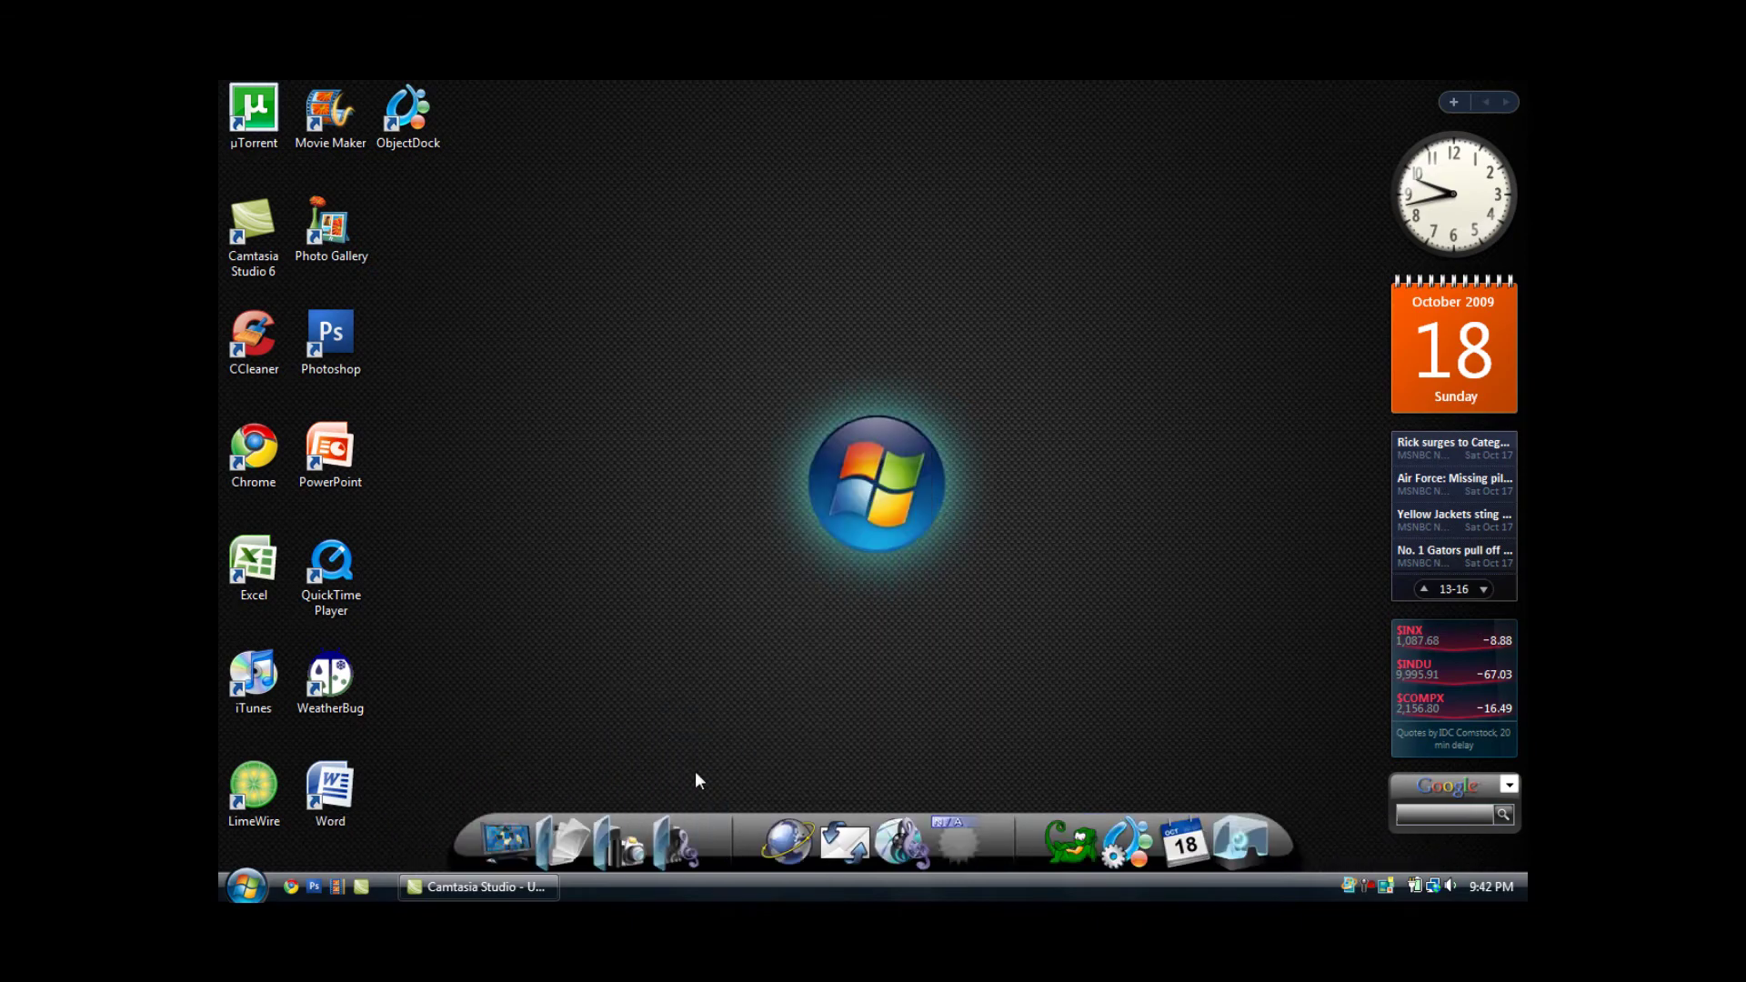
right_click(728, 839)
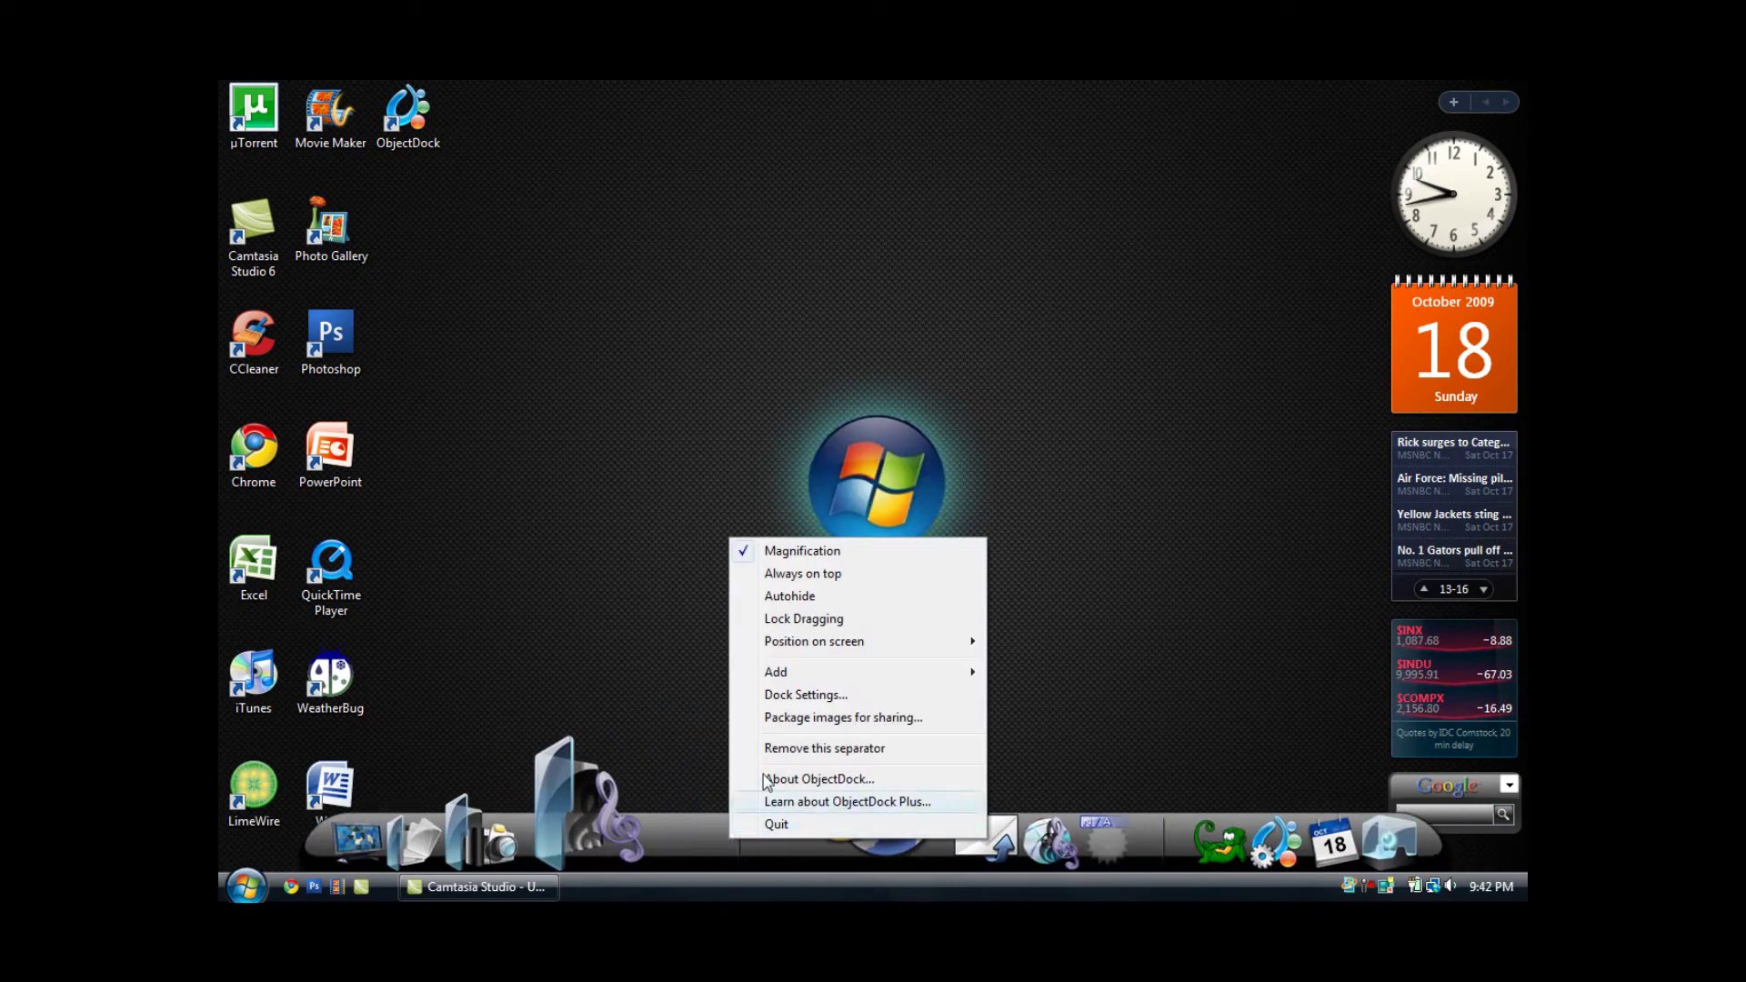
left_click(799, 695)
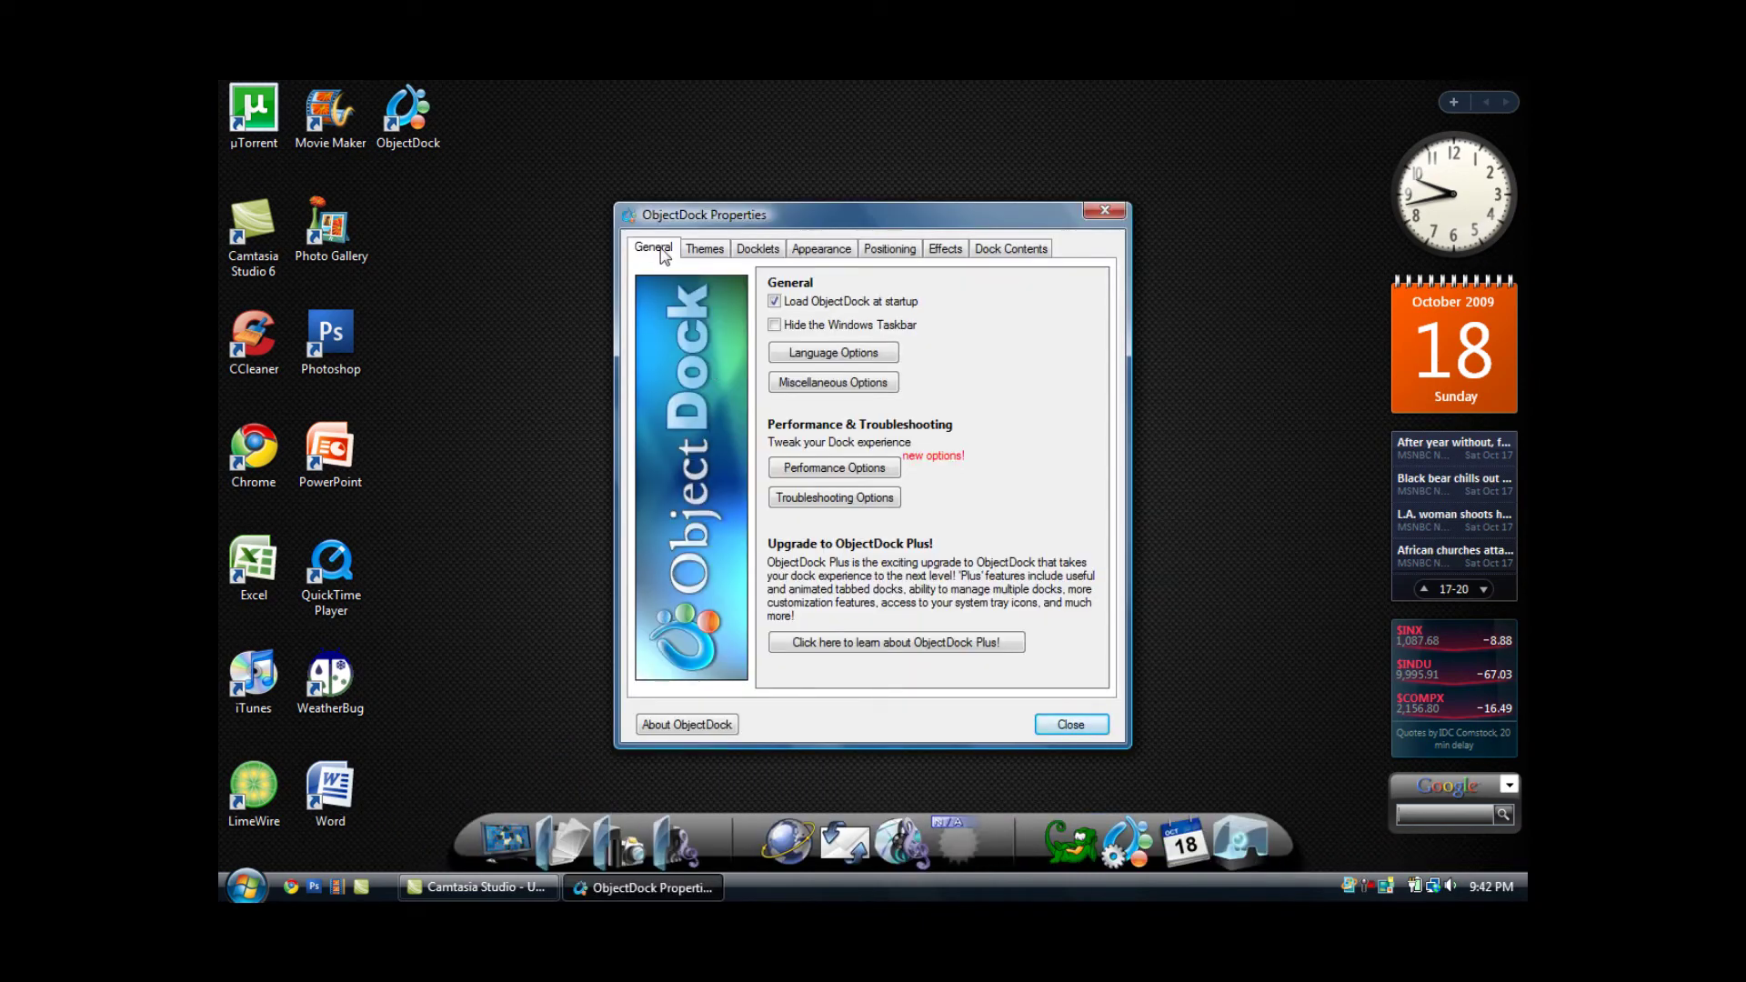
Step: Keep the Windows taskbar visible and set Performance Options to Optimize for performance
left_click(774, 325)
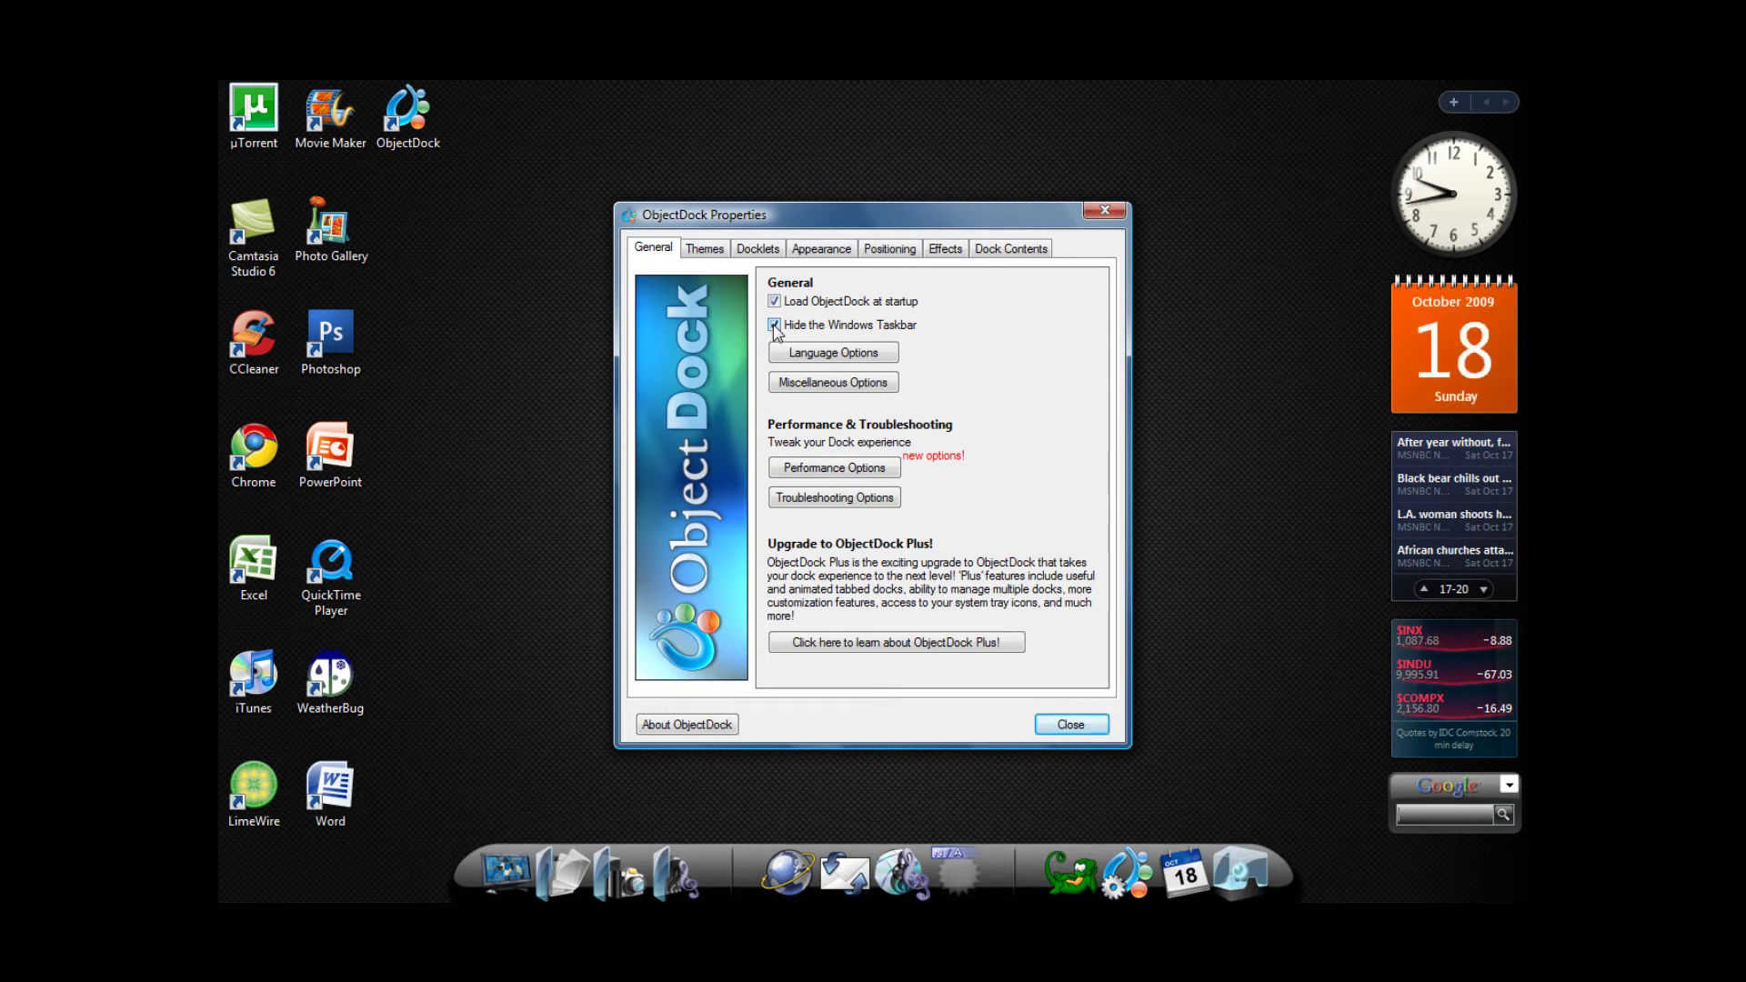
left_click(774, 325)
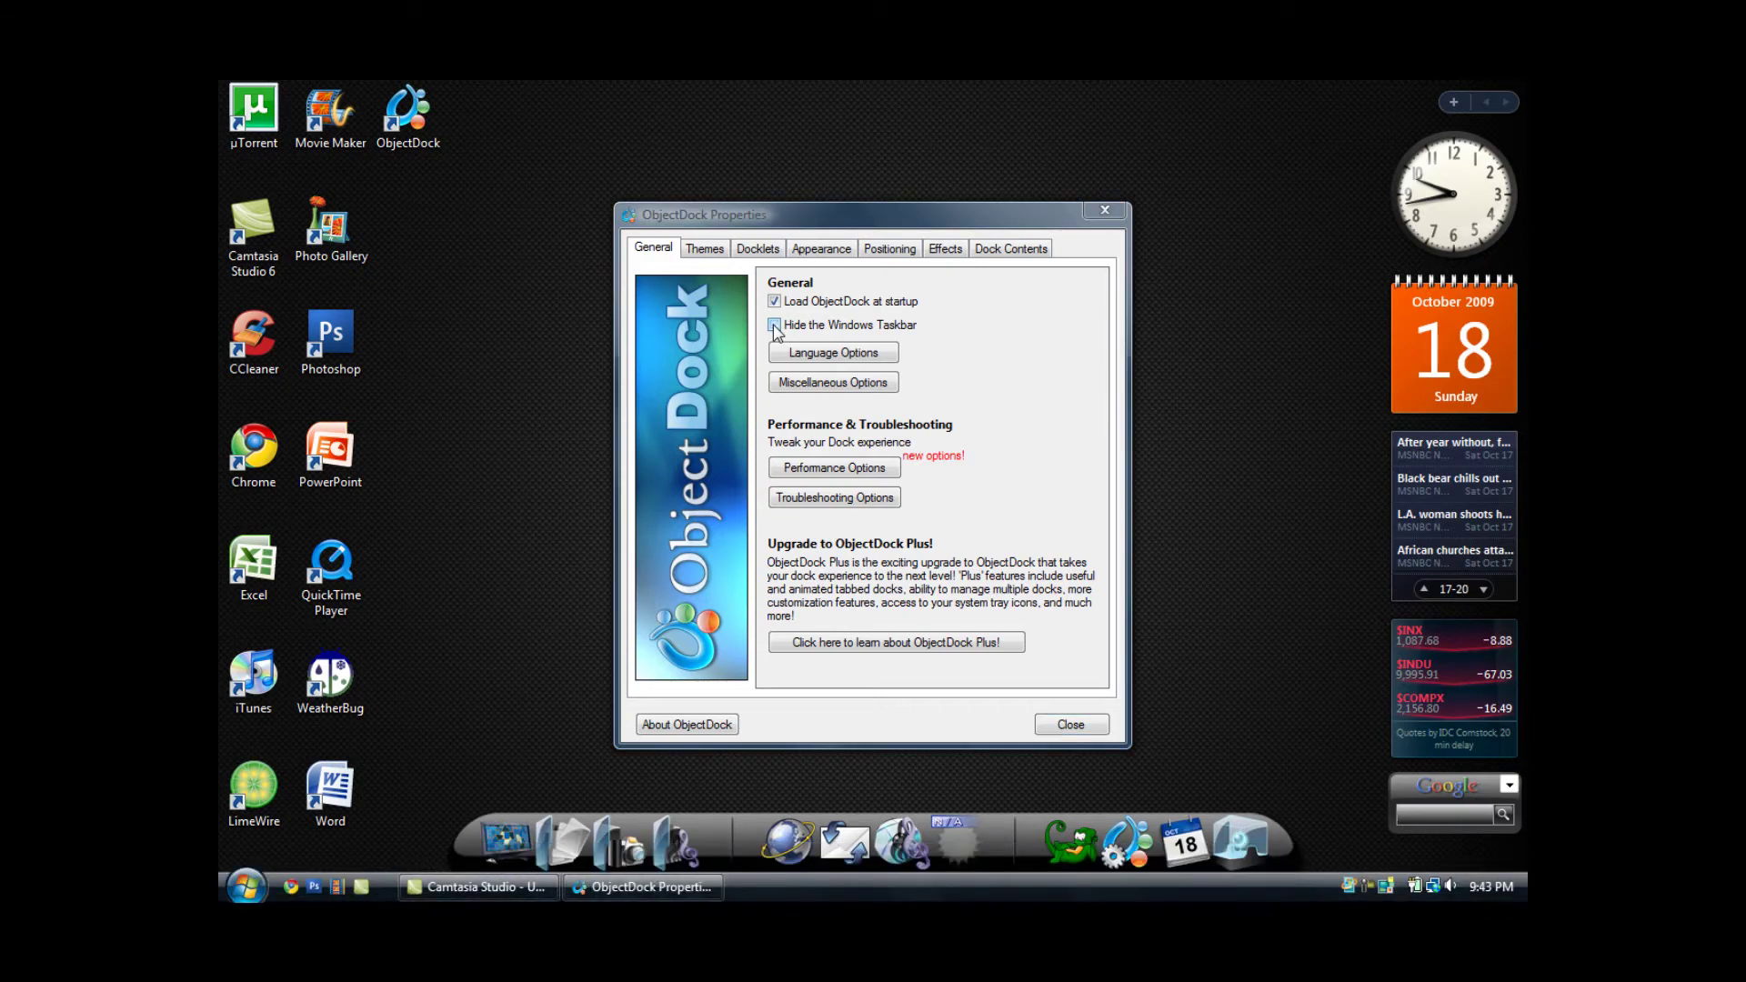
left_click(812, 468)
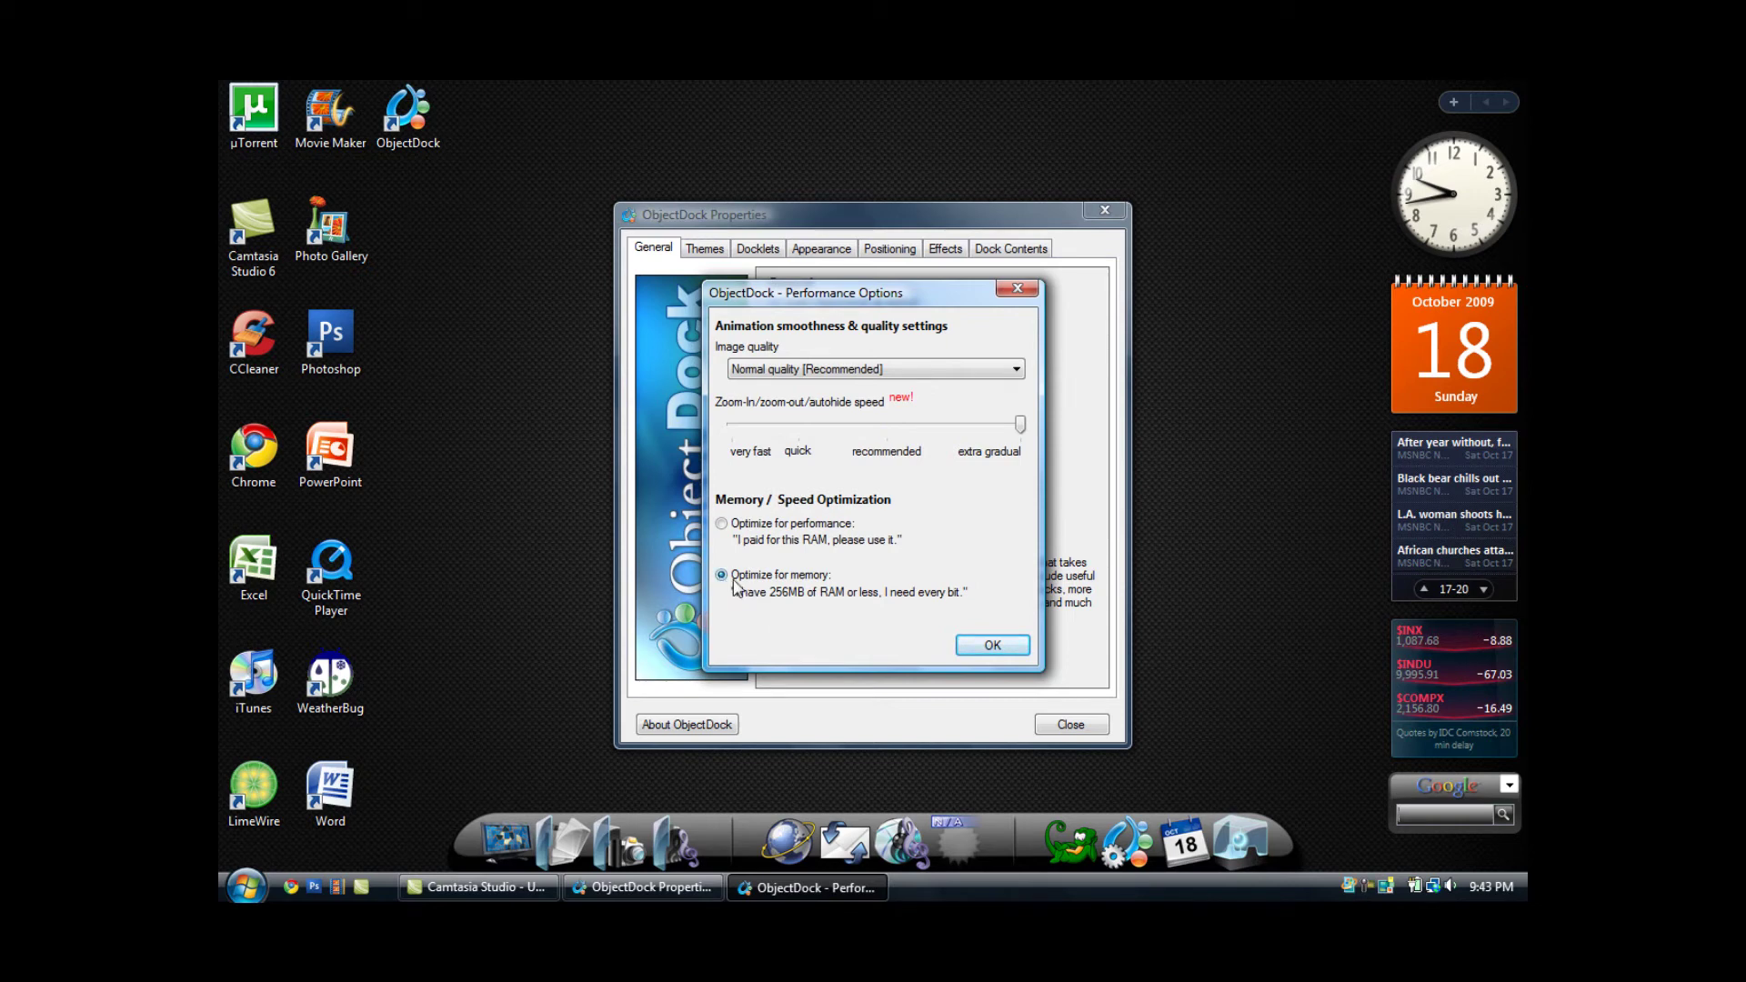
left_click(733, 527)
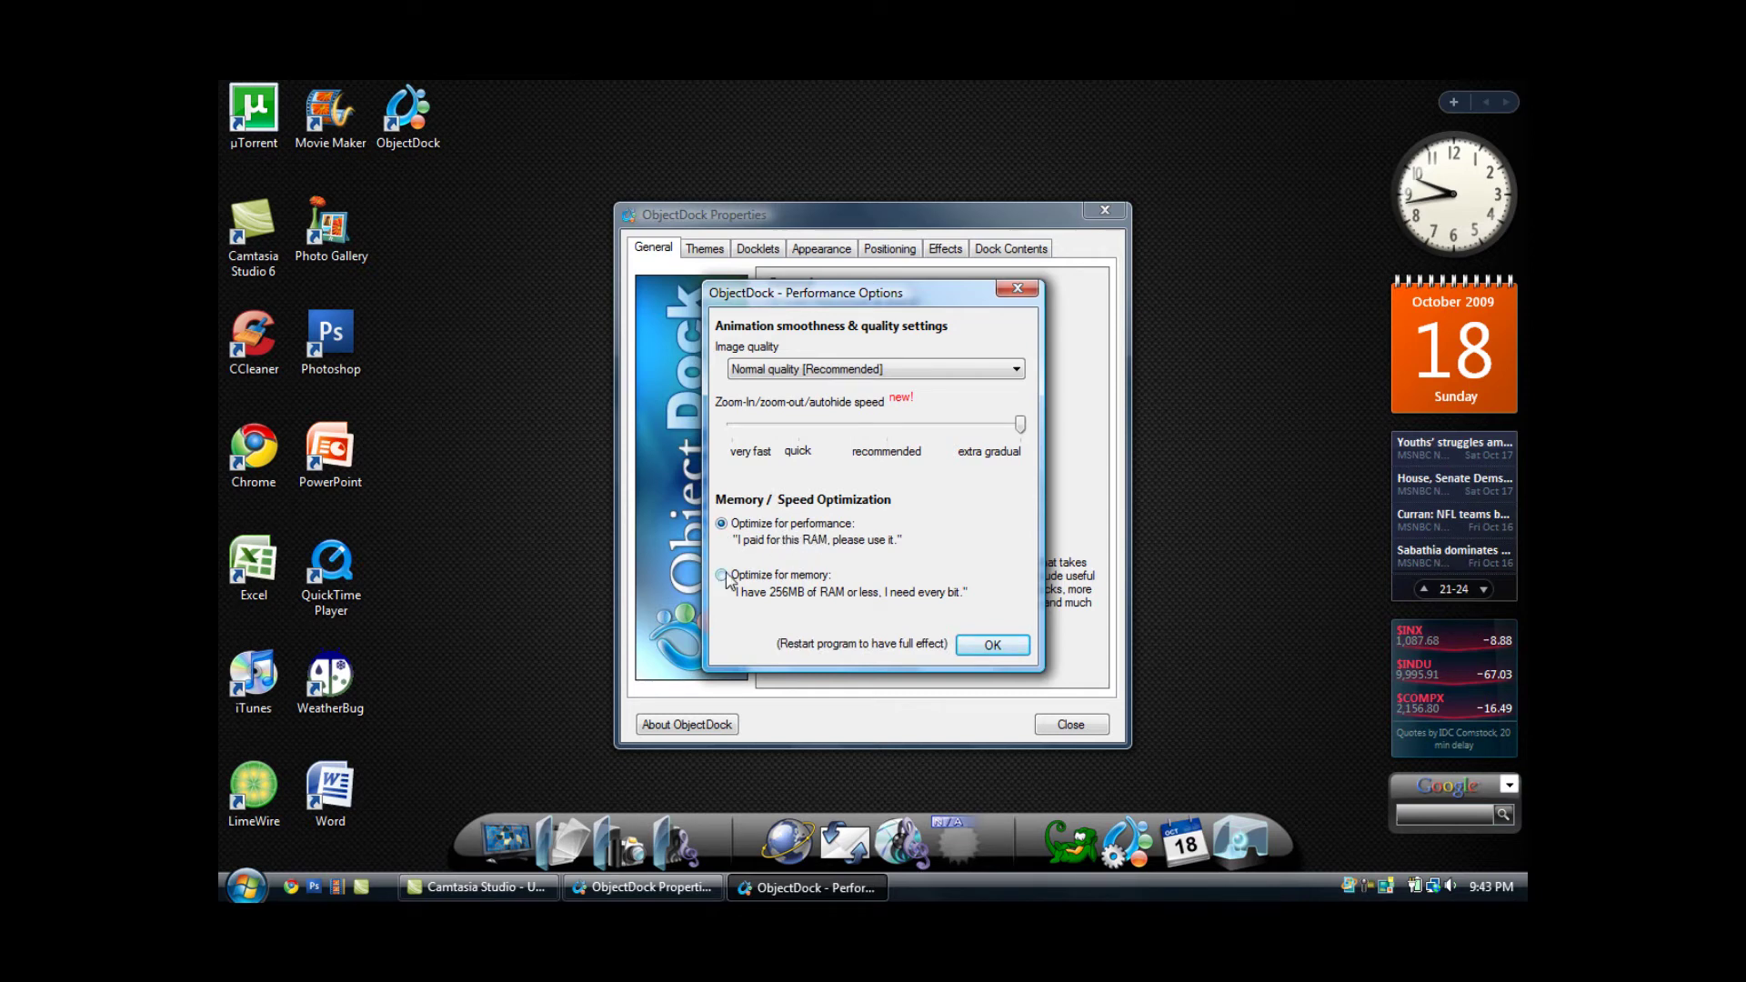
left_click(976, 647)
left_click(707, 250)
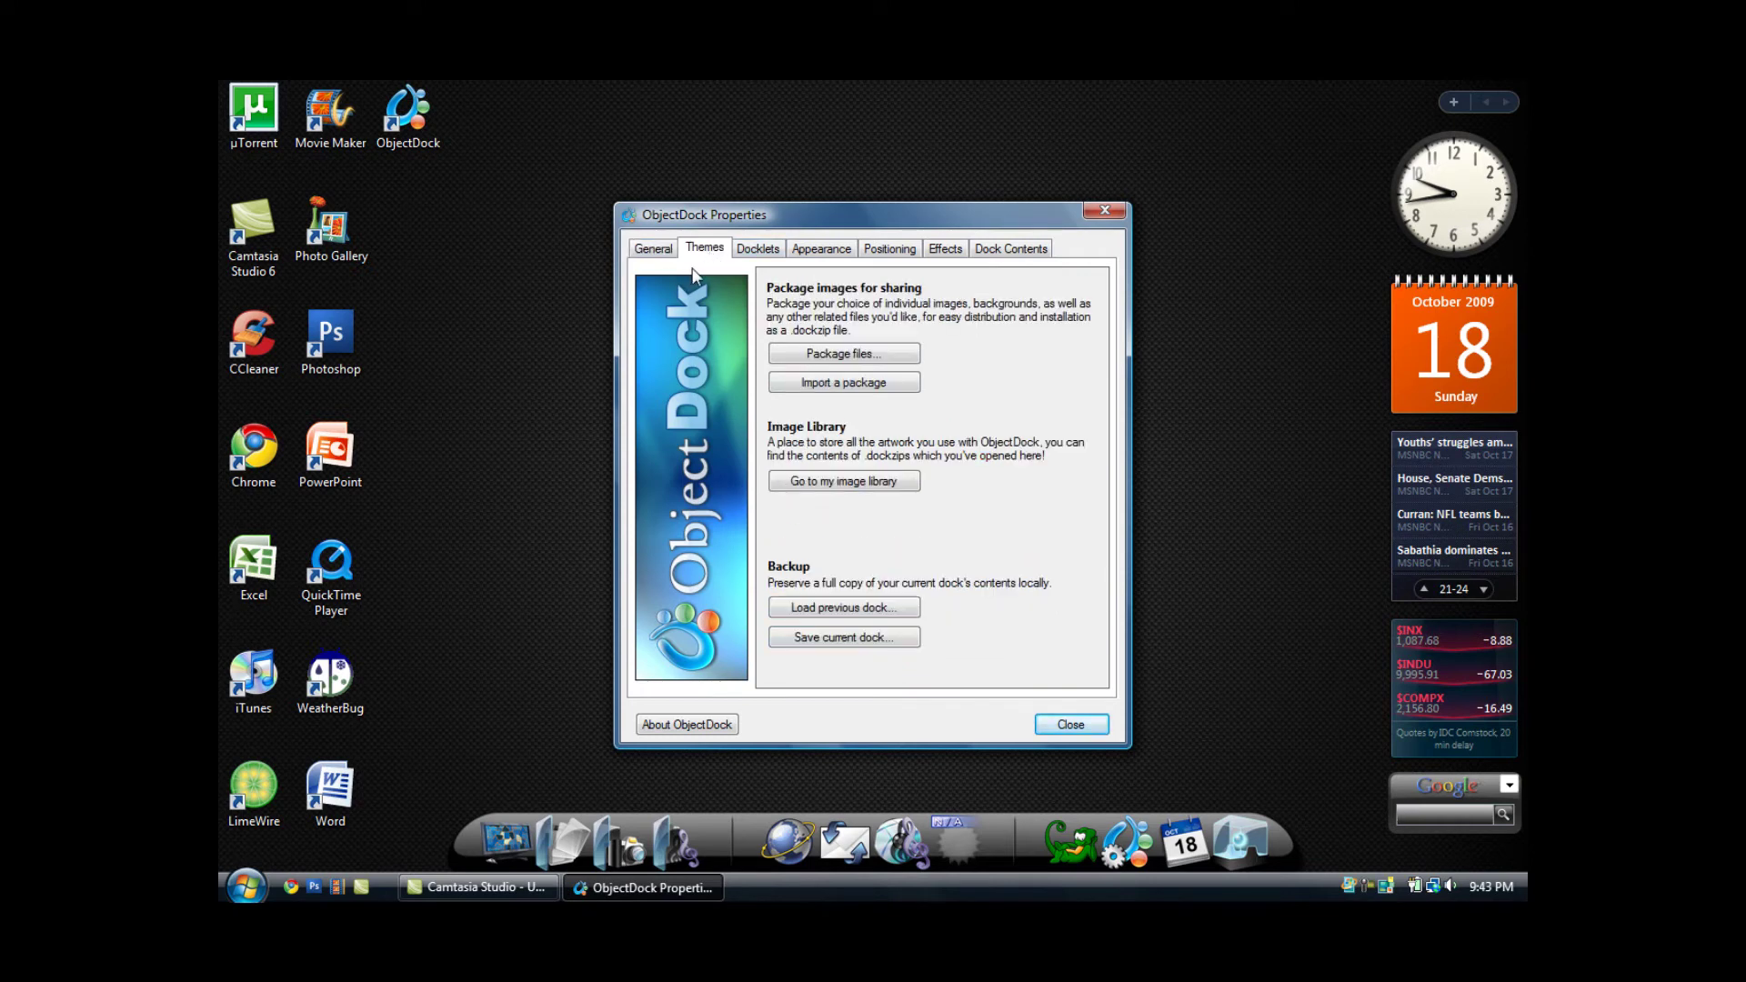
Step: In Appearance, set the icon size to 34 pixels and the magnified size to 197 pixels
left_click(755, 250)
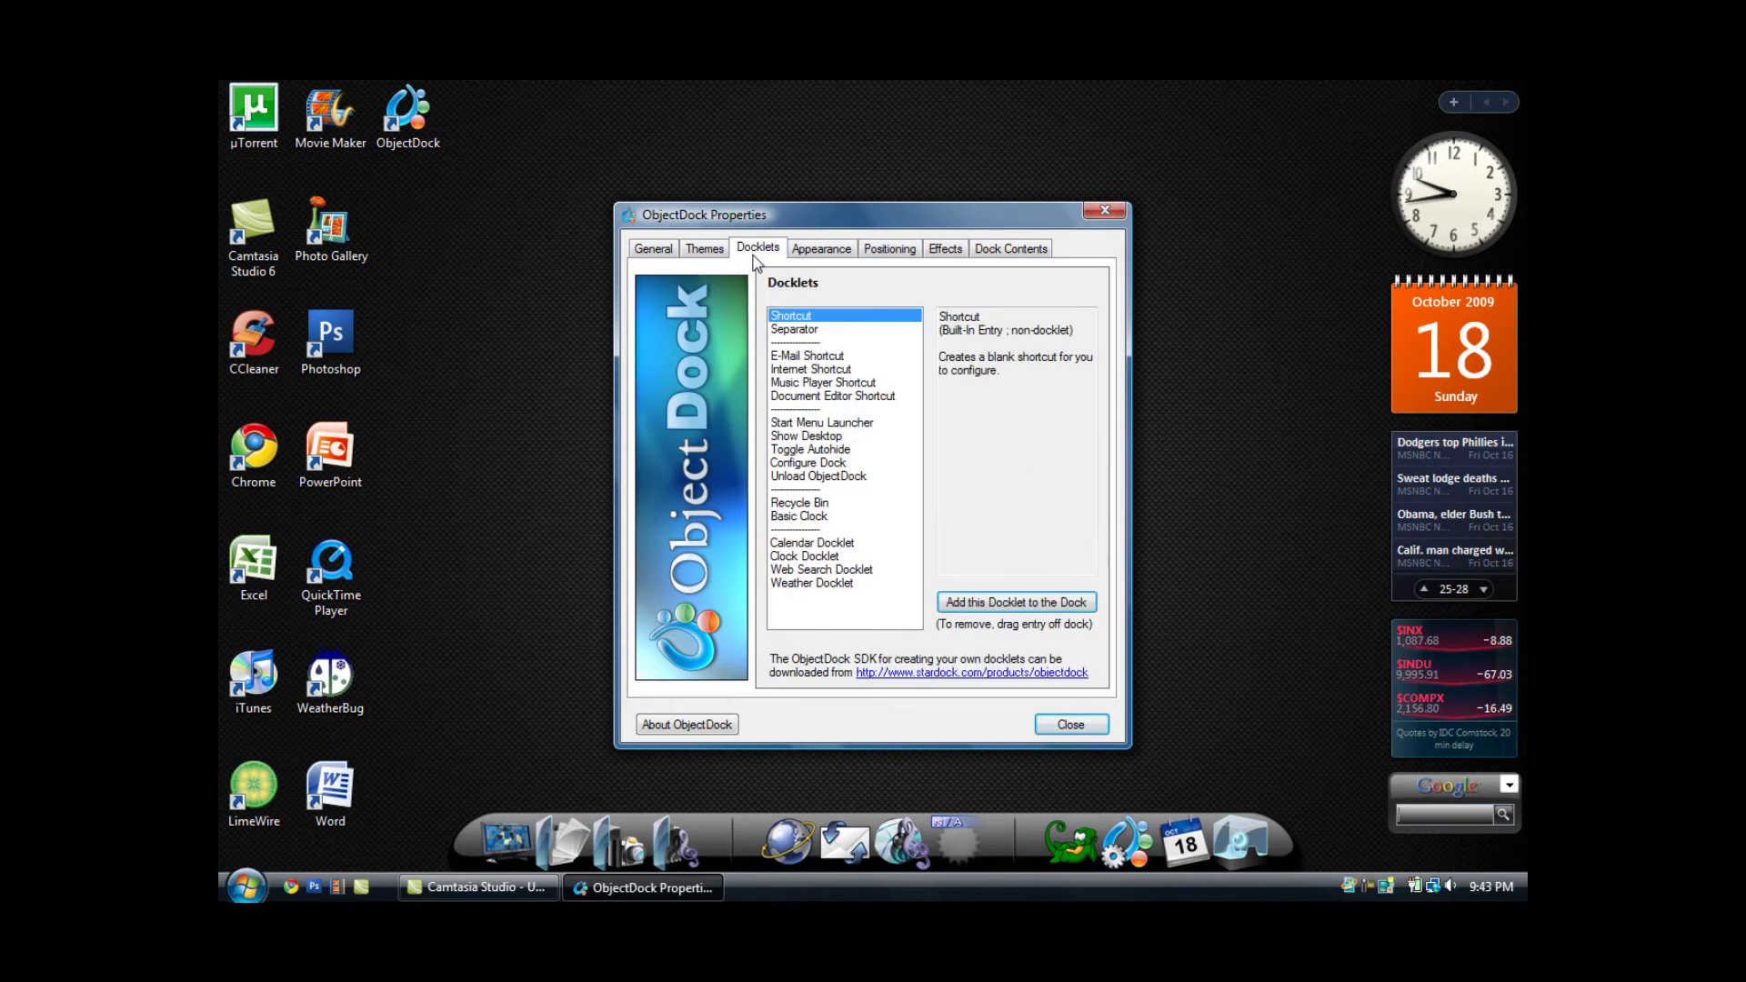
left_click(814, 252)
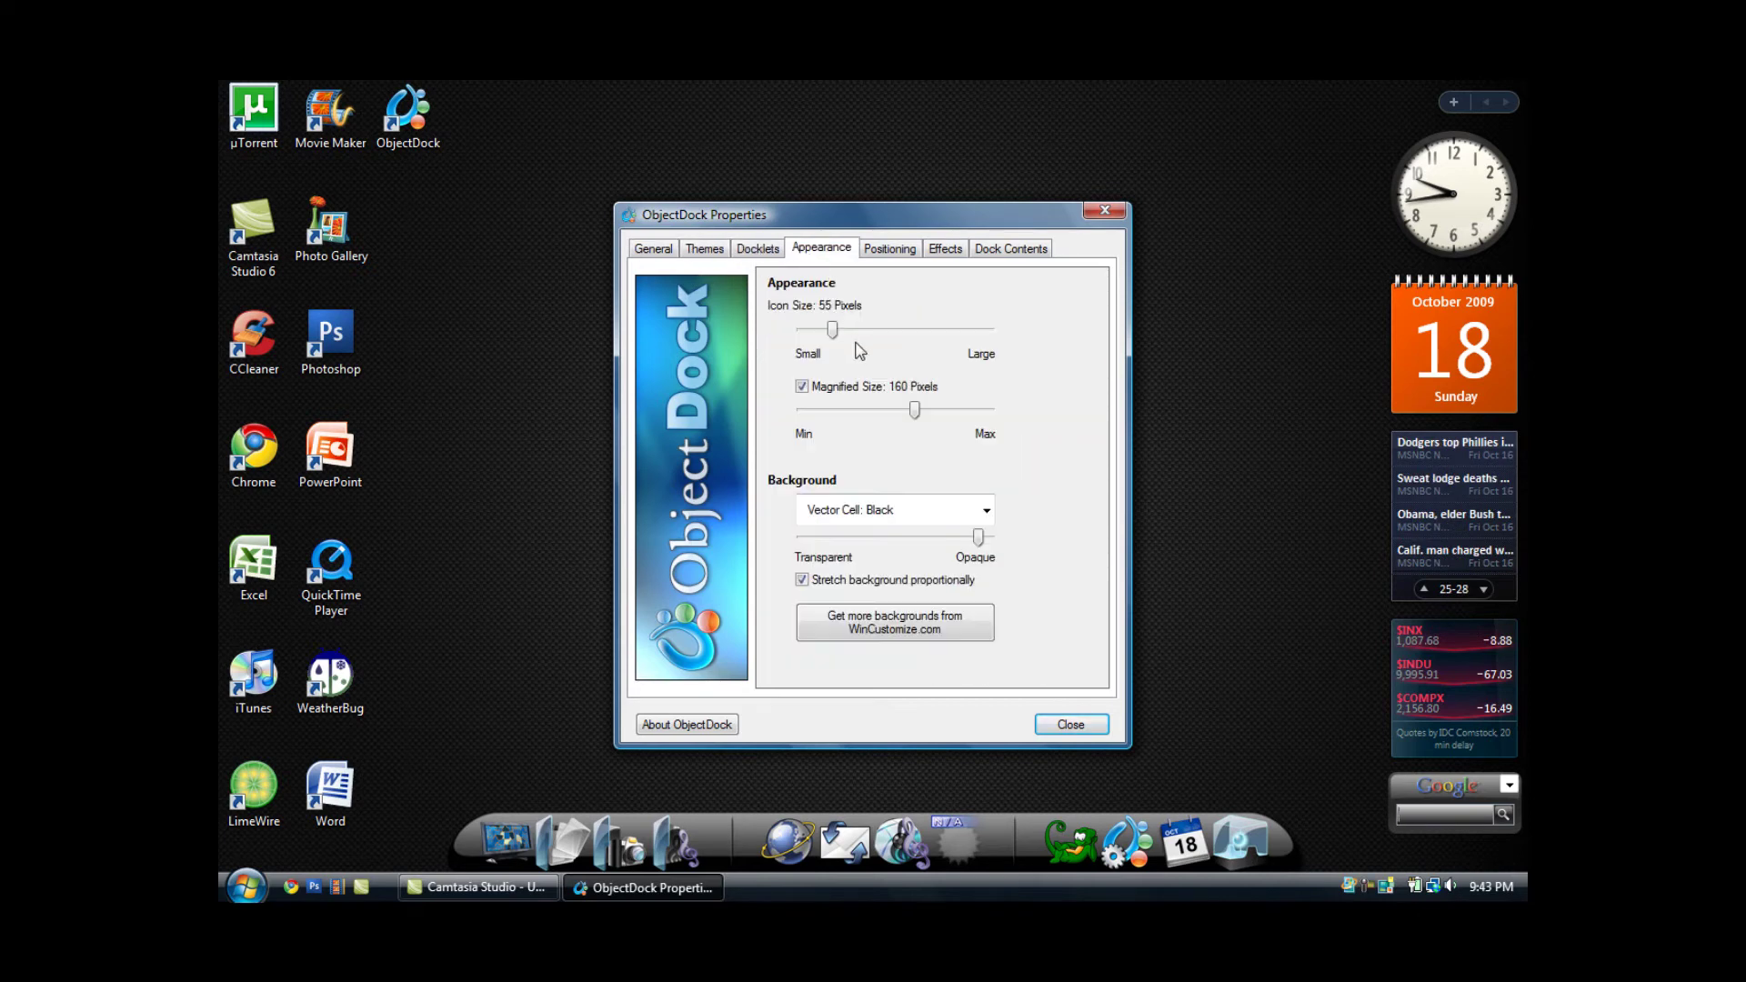
mouse_move(833, 337)
left_mouse_down()
mouse_move(876, 333)
mouse_move(821, 338)
left_mouse_up()
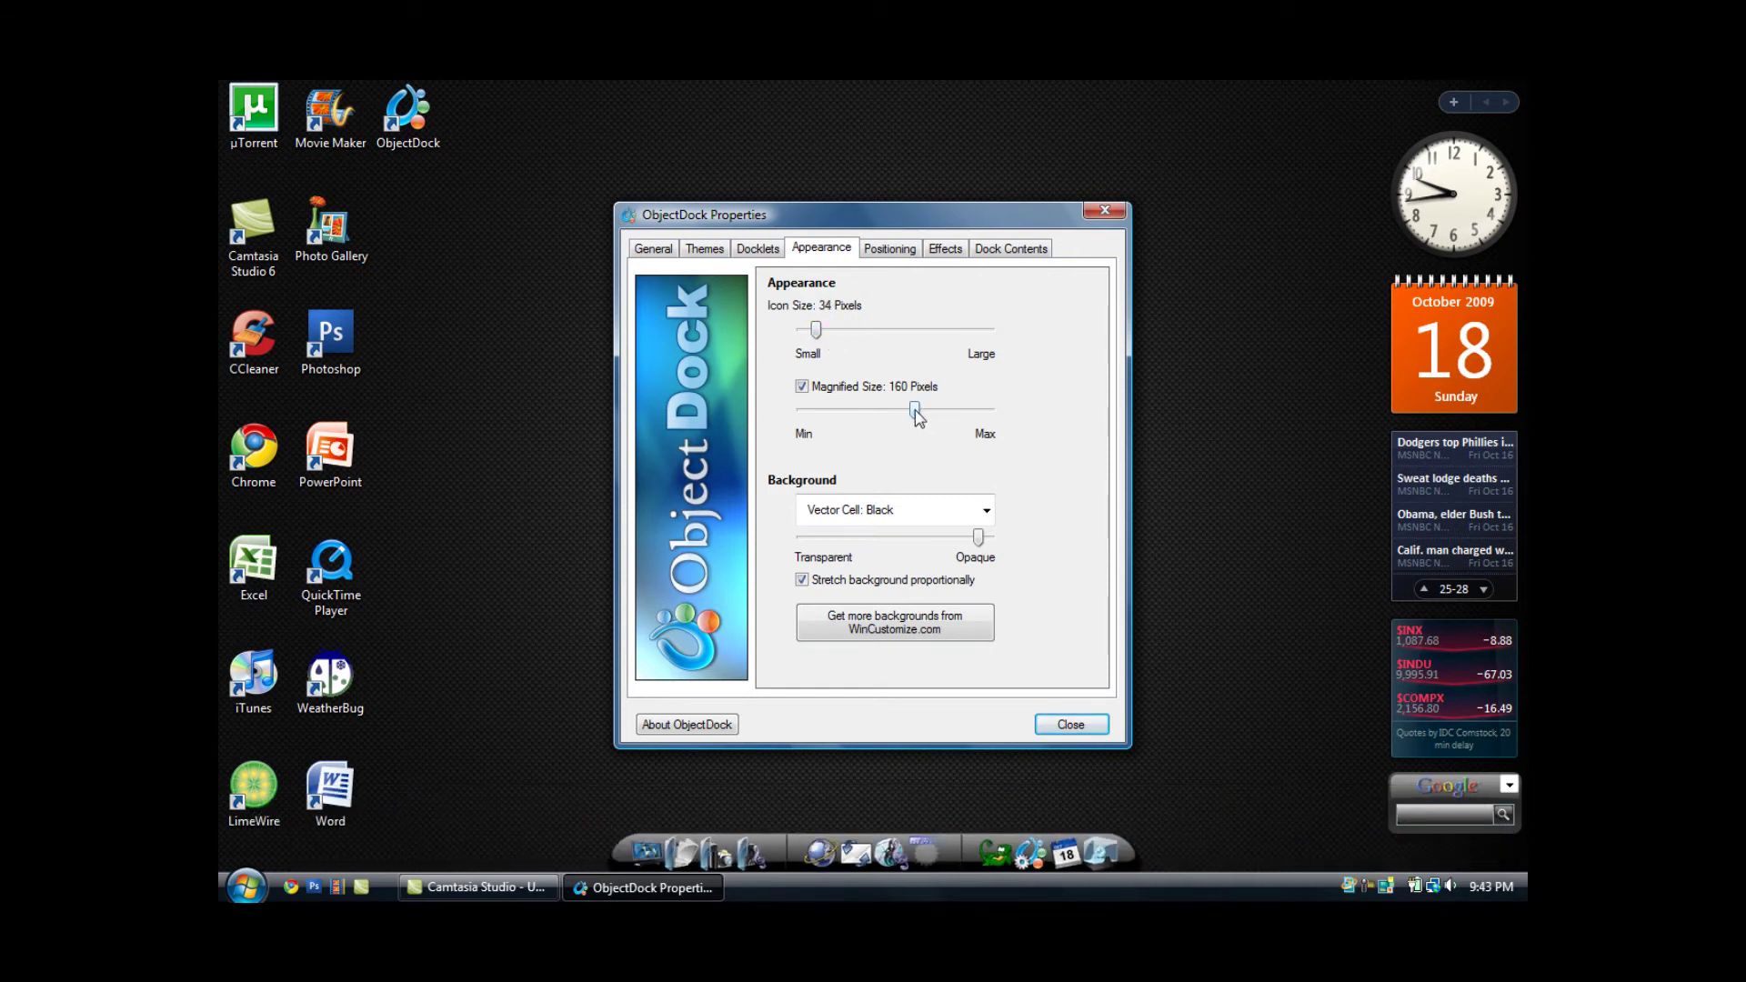
left_click_drag(916, 413, 943, 409)
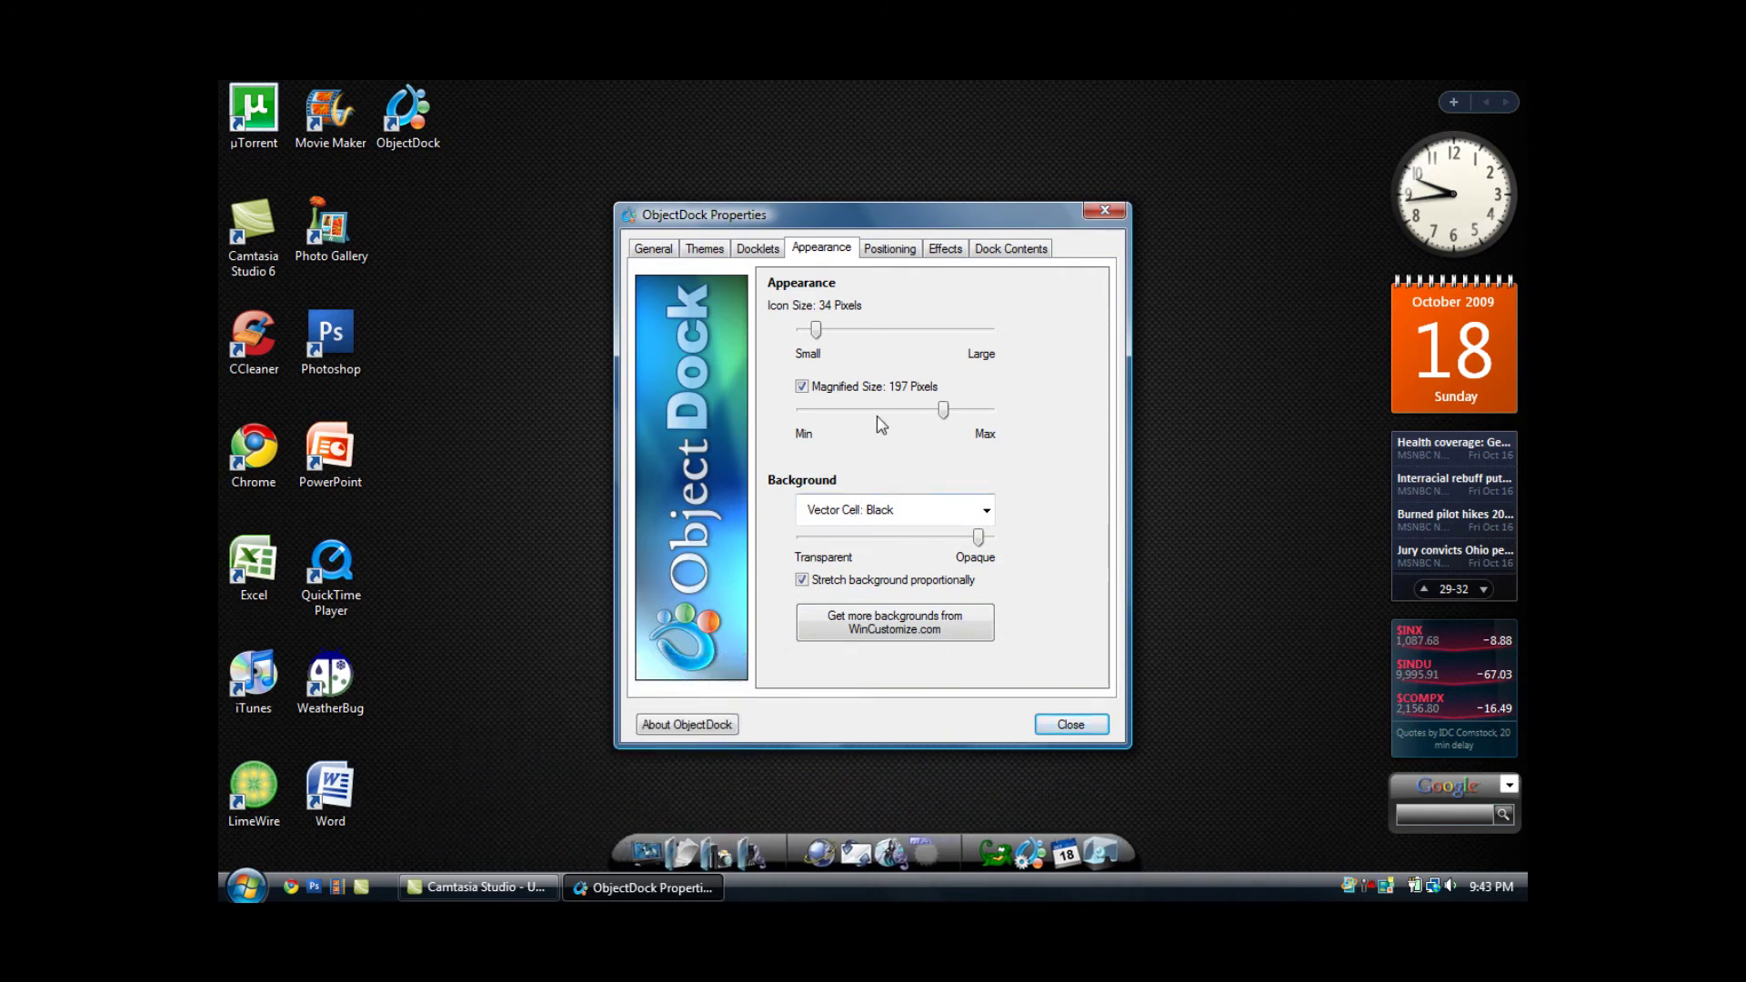
Step: Try the Top, Left and Right screen edges for the dock, then return it to Bottom
left_click(896, 251)
left_click(873, 327)
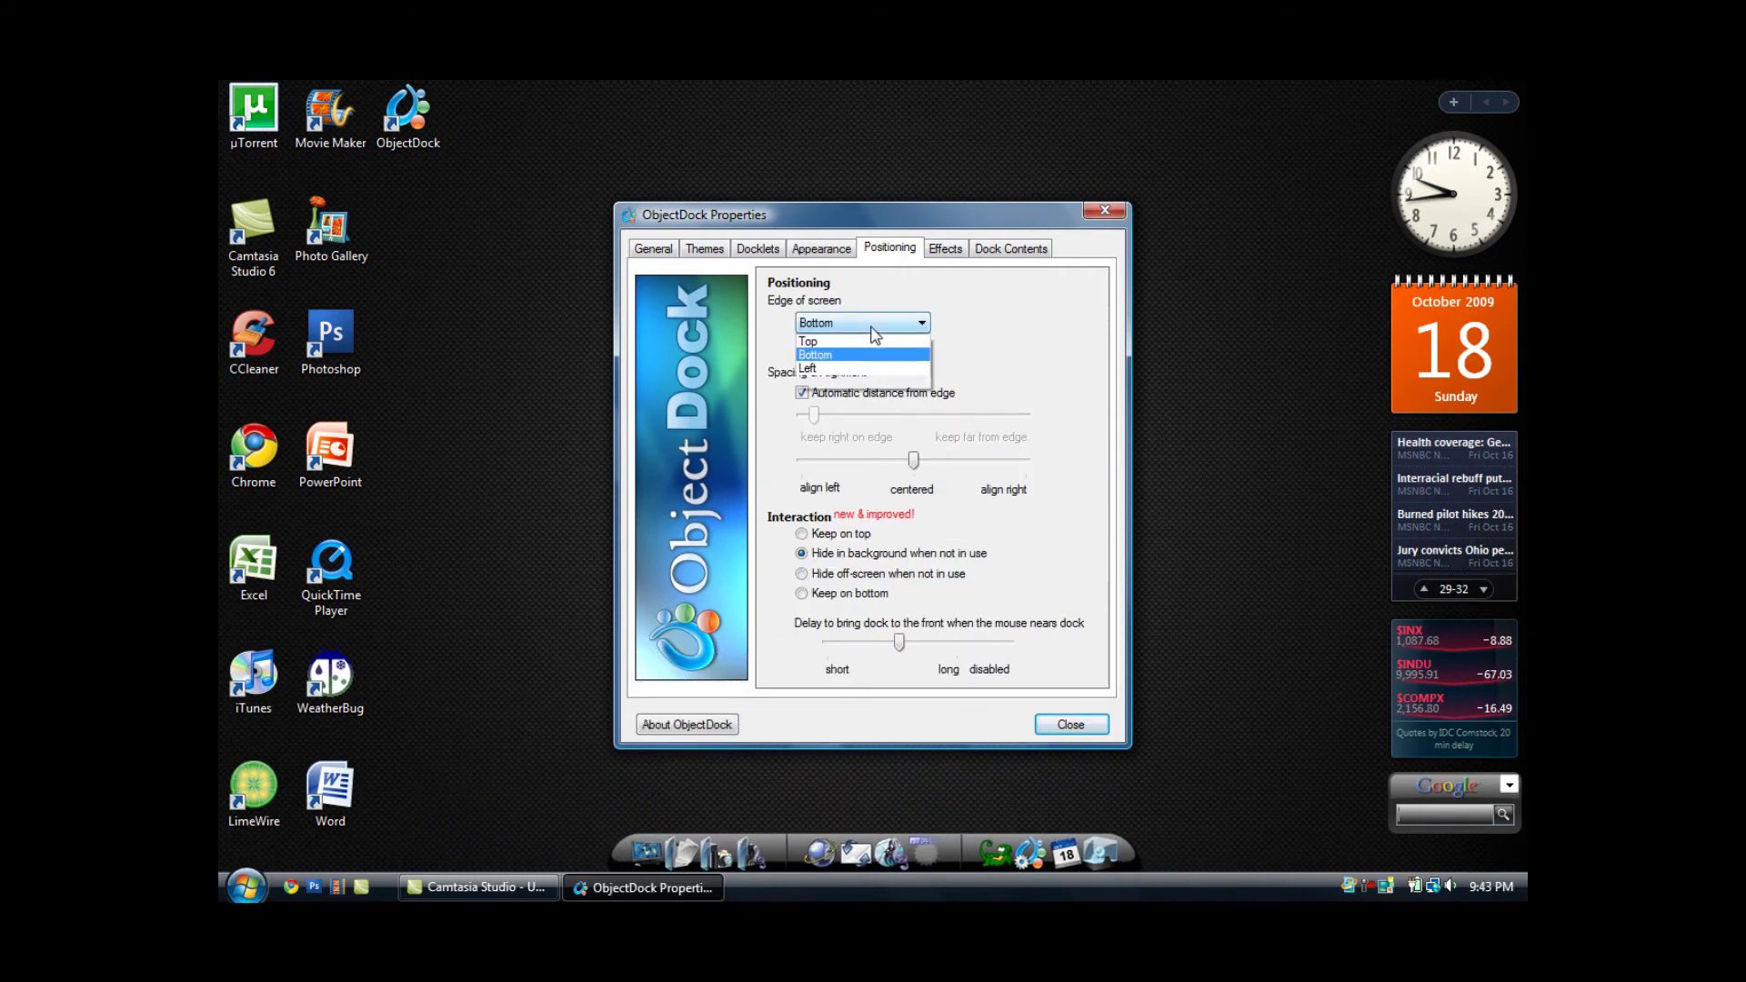
left_click(862, 342)
left_click(872, 324)
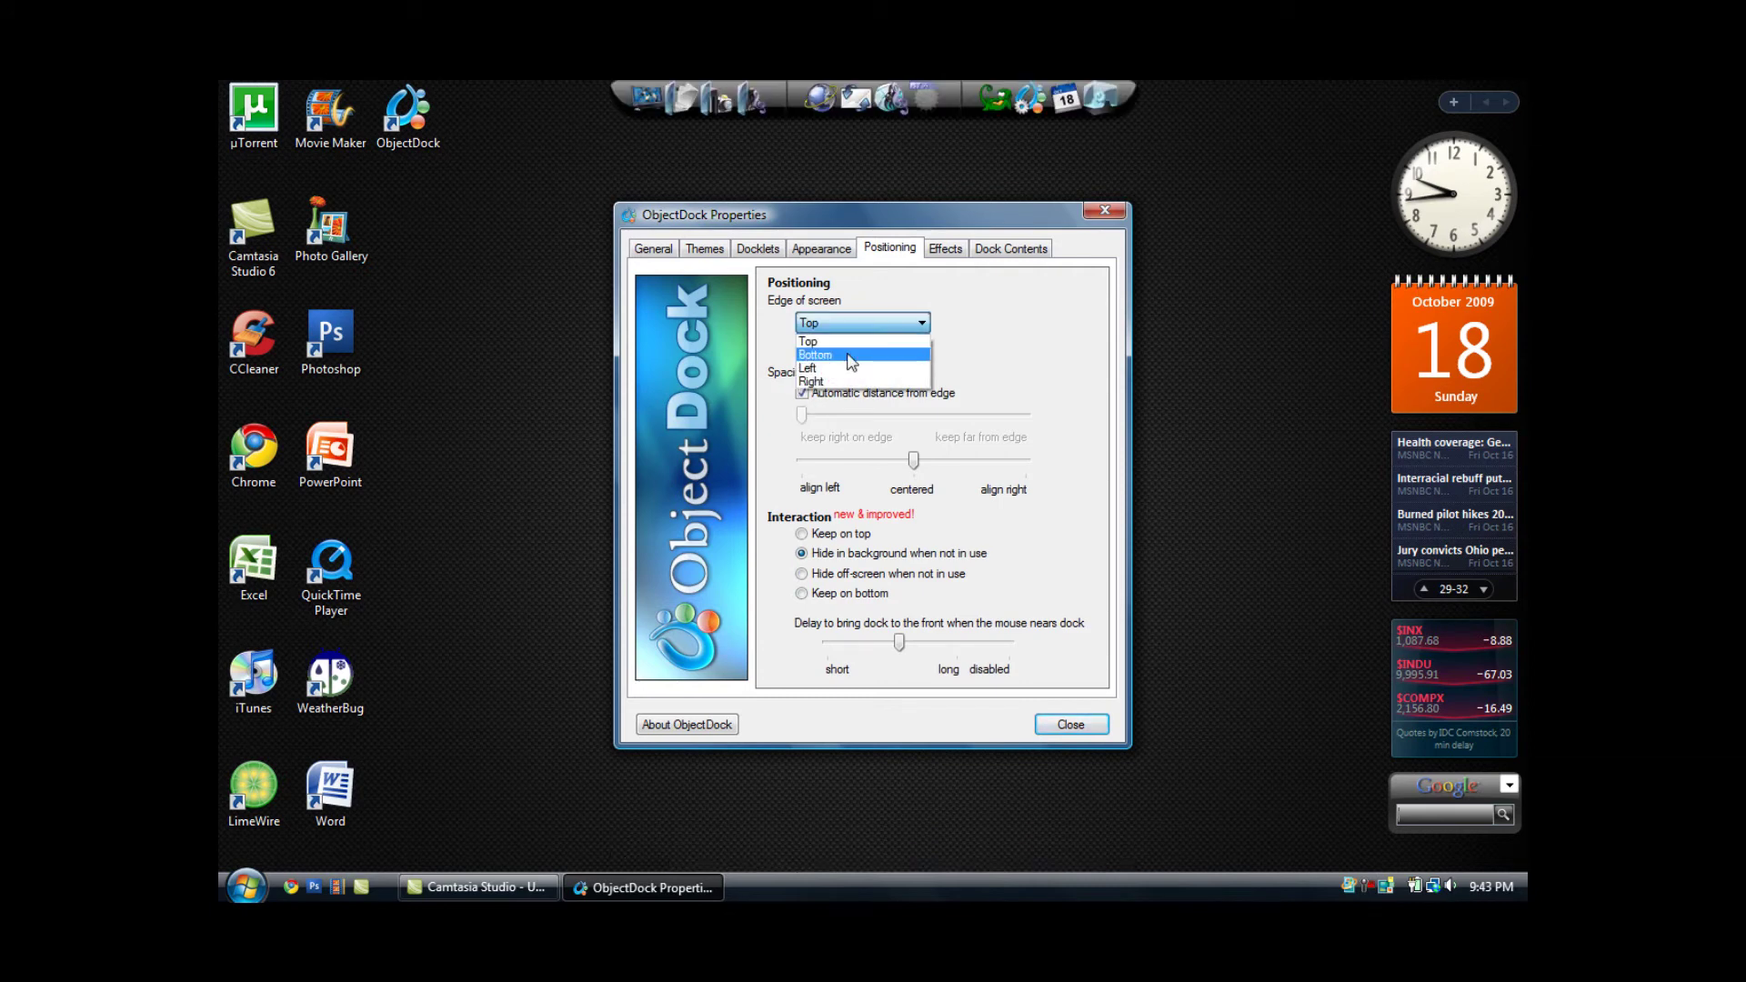
left_click(850, 367)
left_click(862, 325)
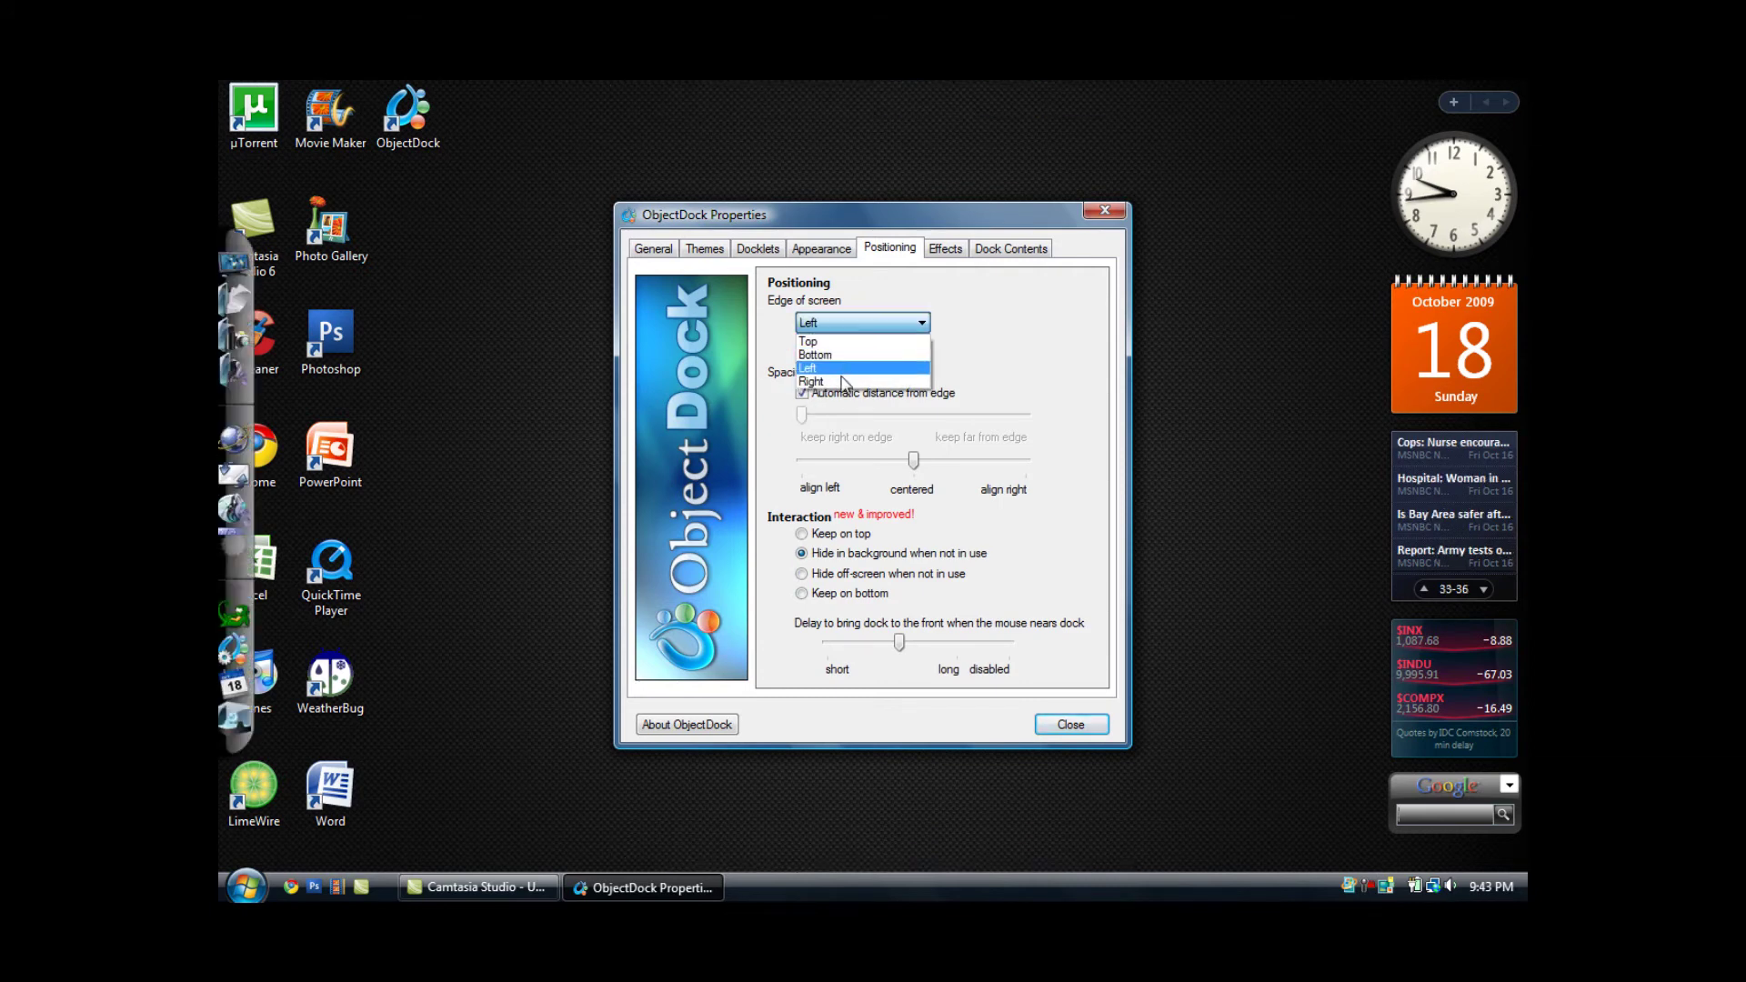
left_click(844, 382)
left_click(862, 324)
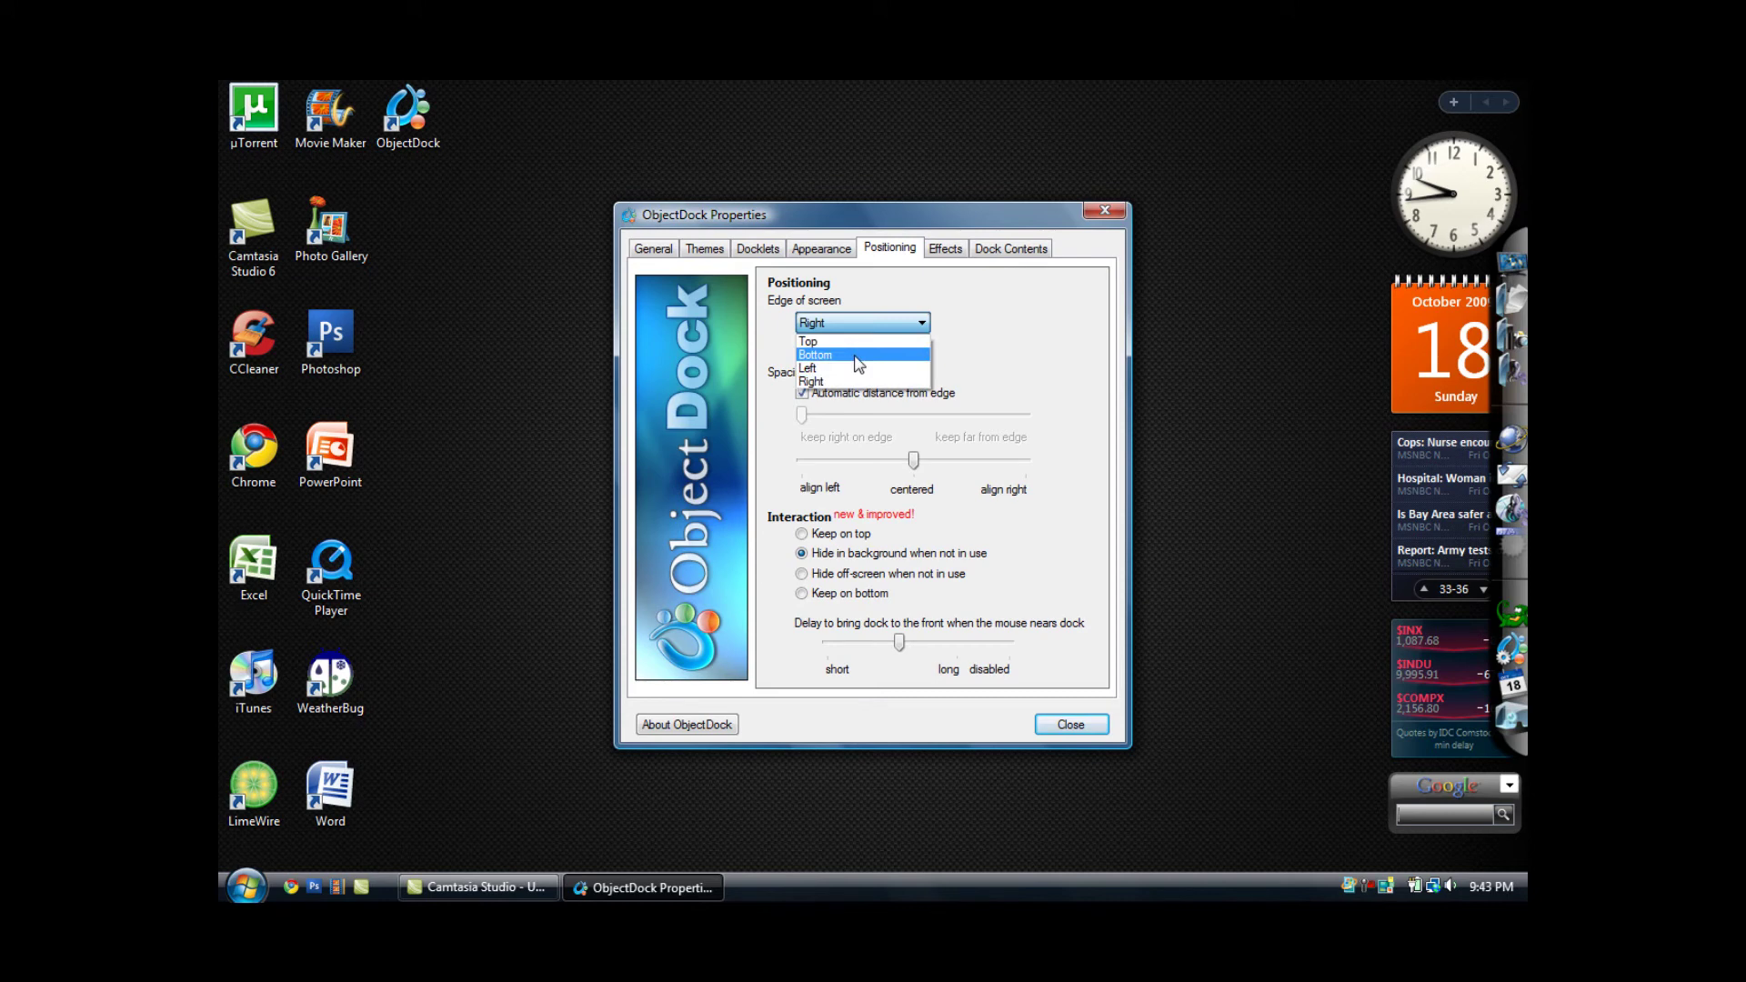
left_click(859, 355)
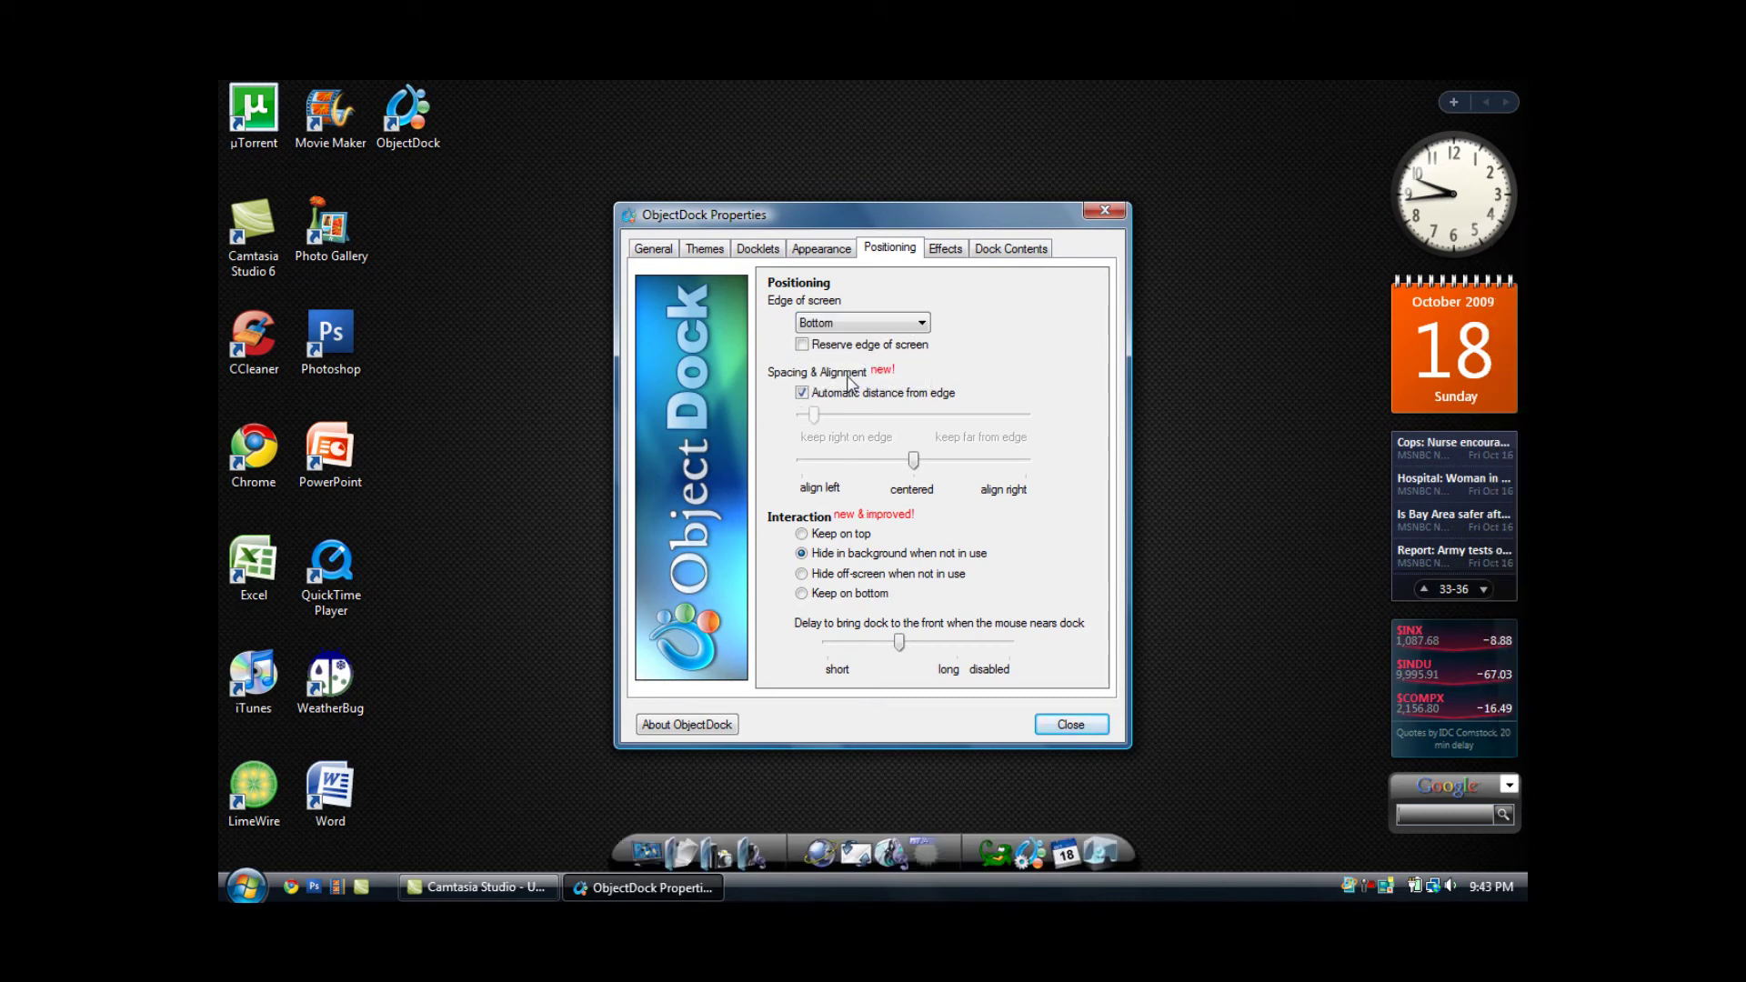
Step: Leave the screen edge unreserved, keep automatic distance from edge on, and adjust the dock's centring
left_click(804, 348)
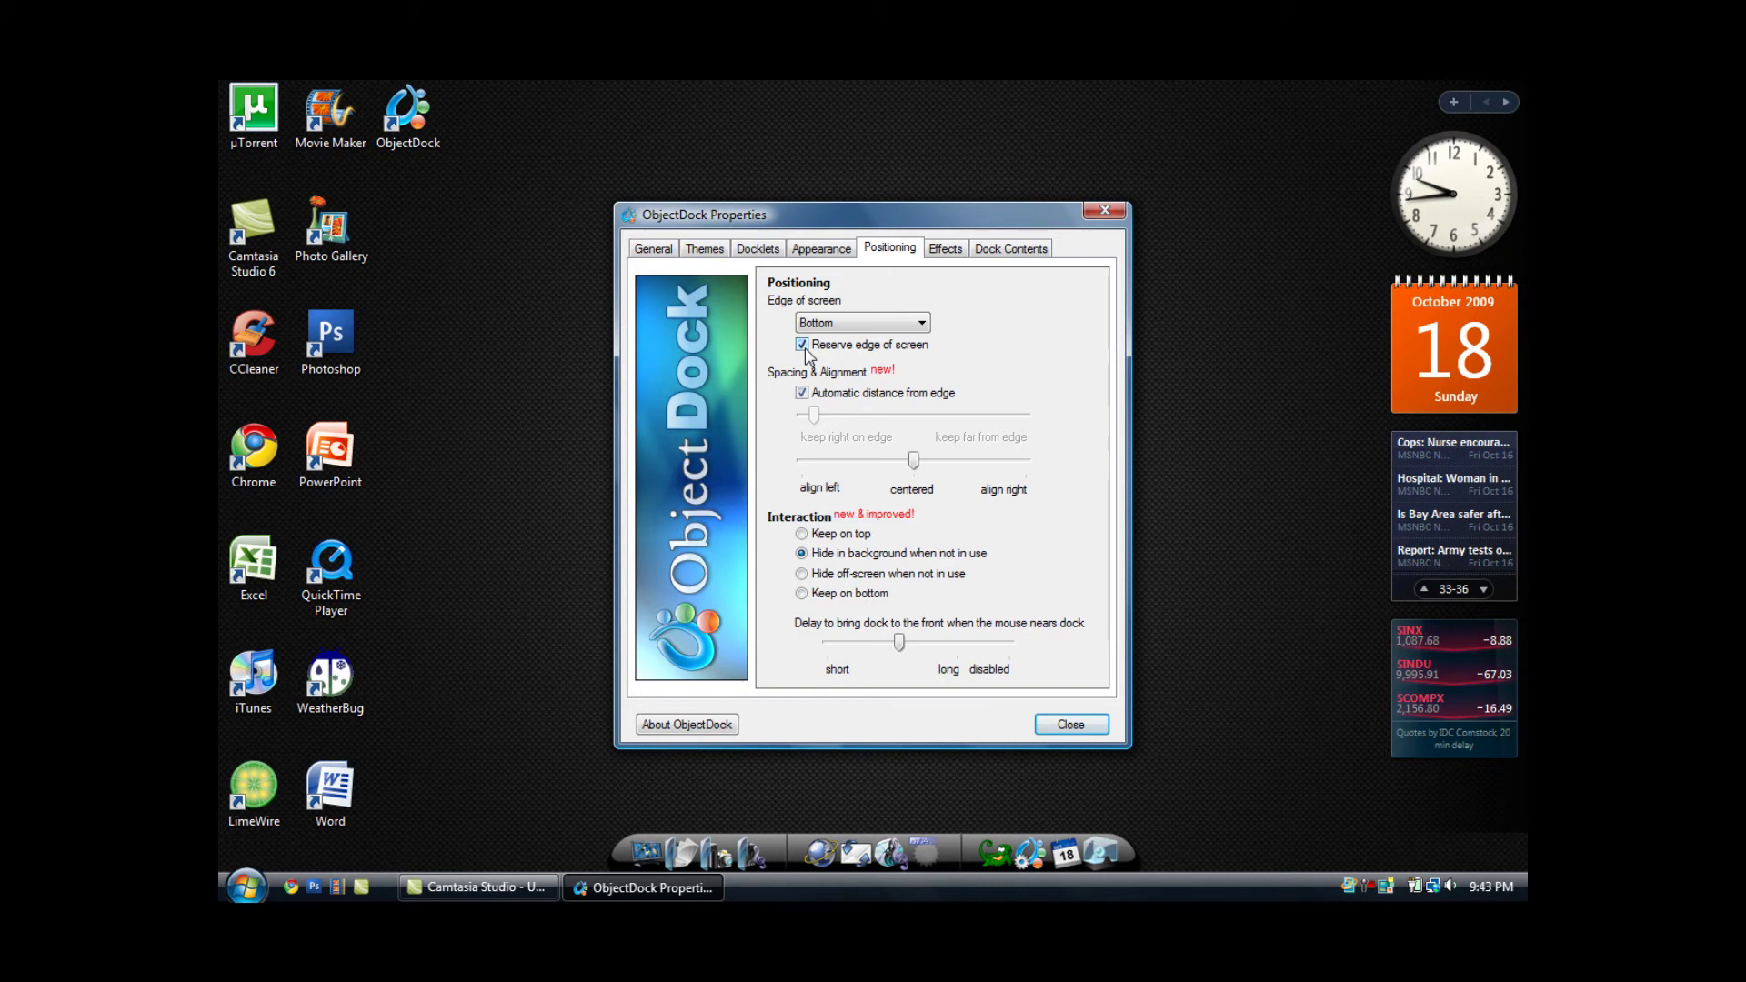
left_click(802, 346)
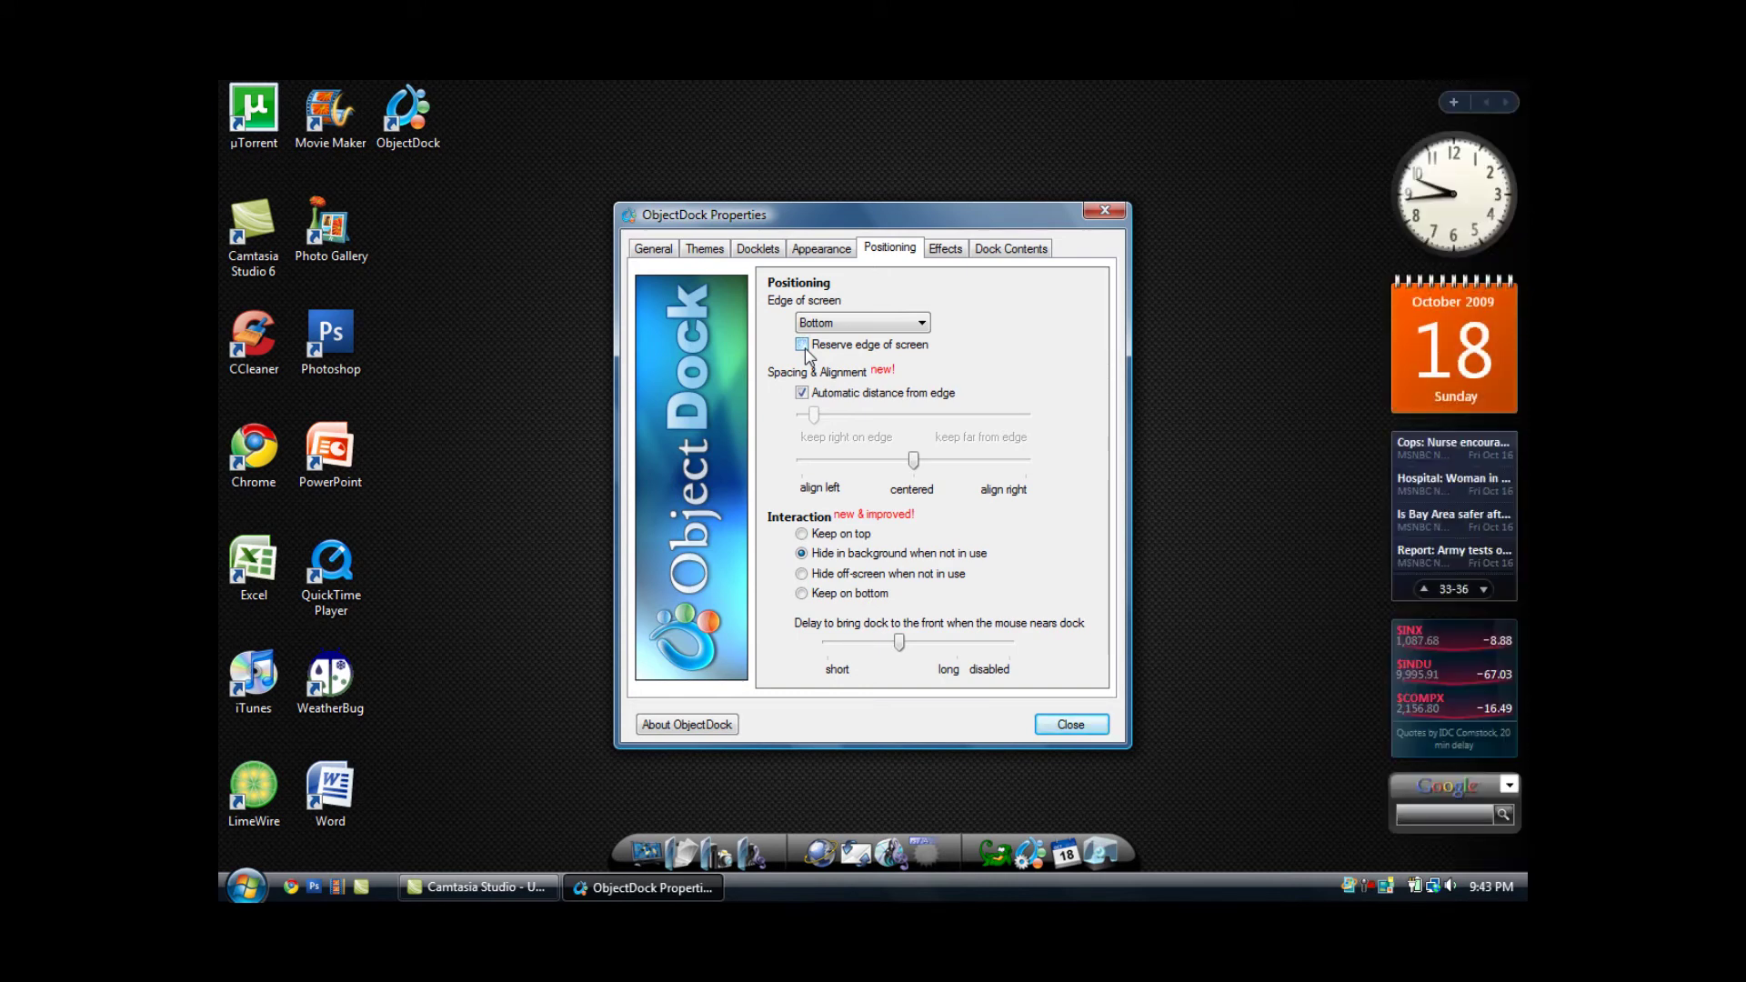
left_click(802, 394)
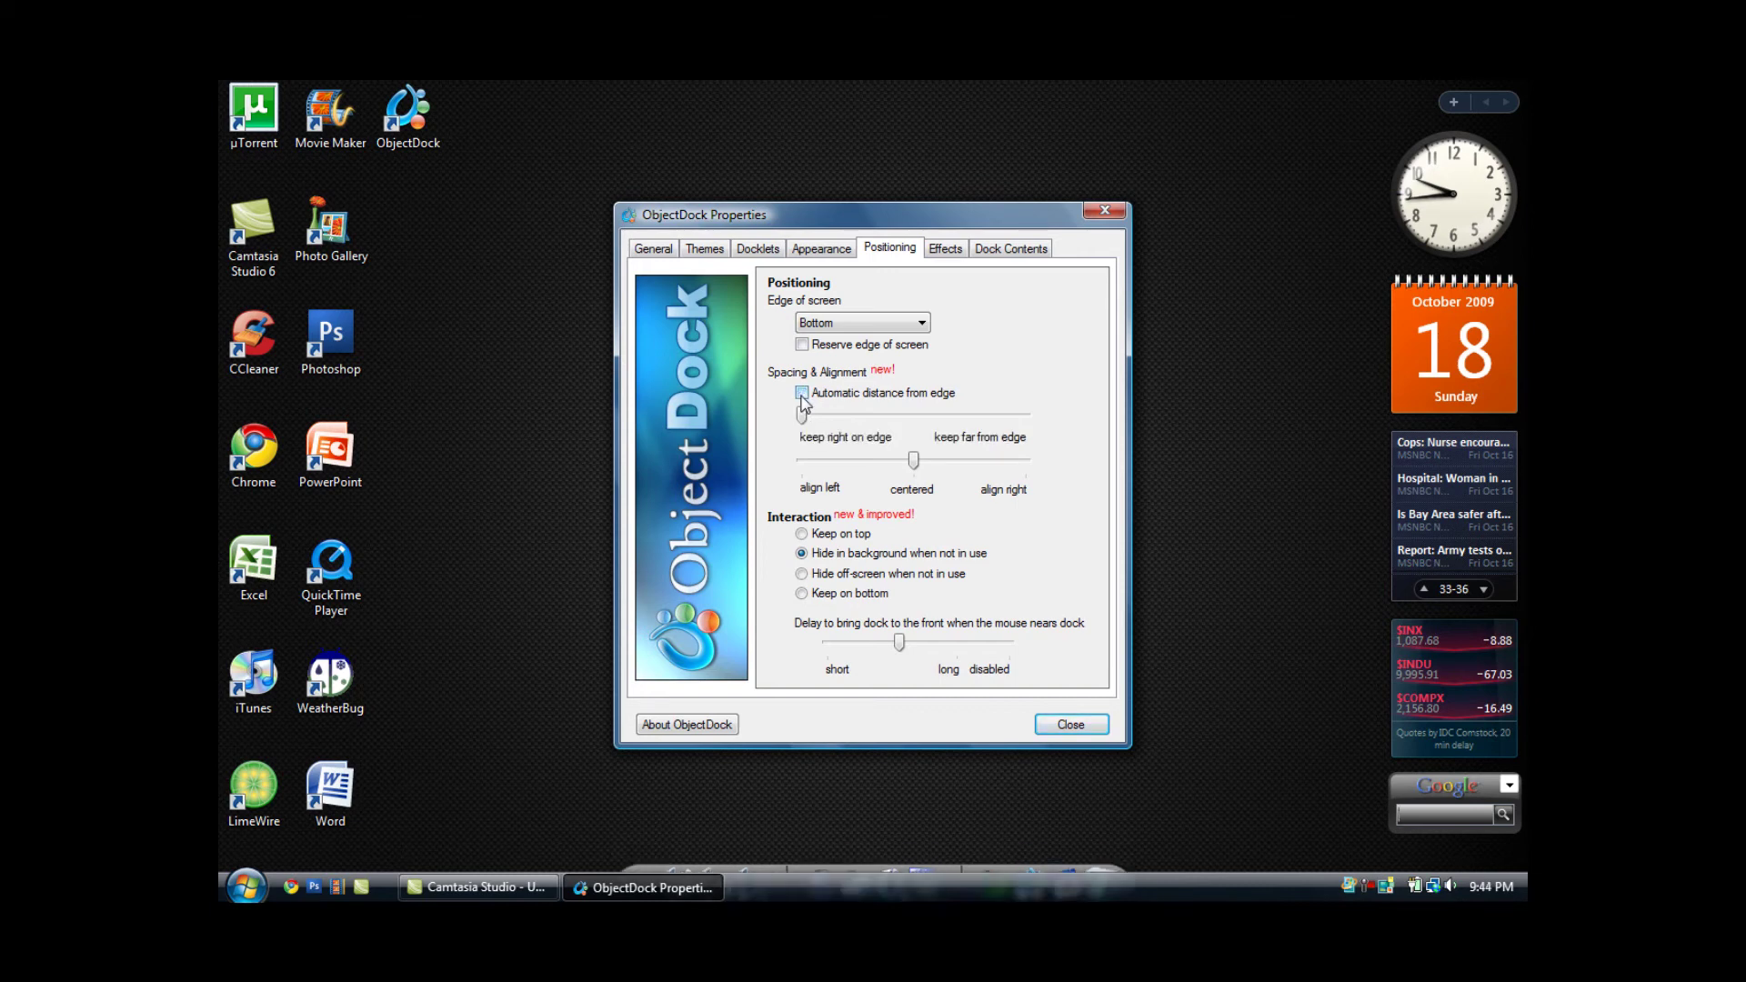
left_click_drag(812, 414, 849, 417)
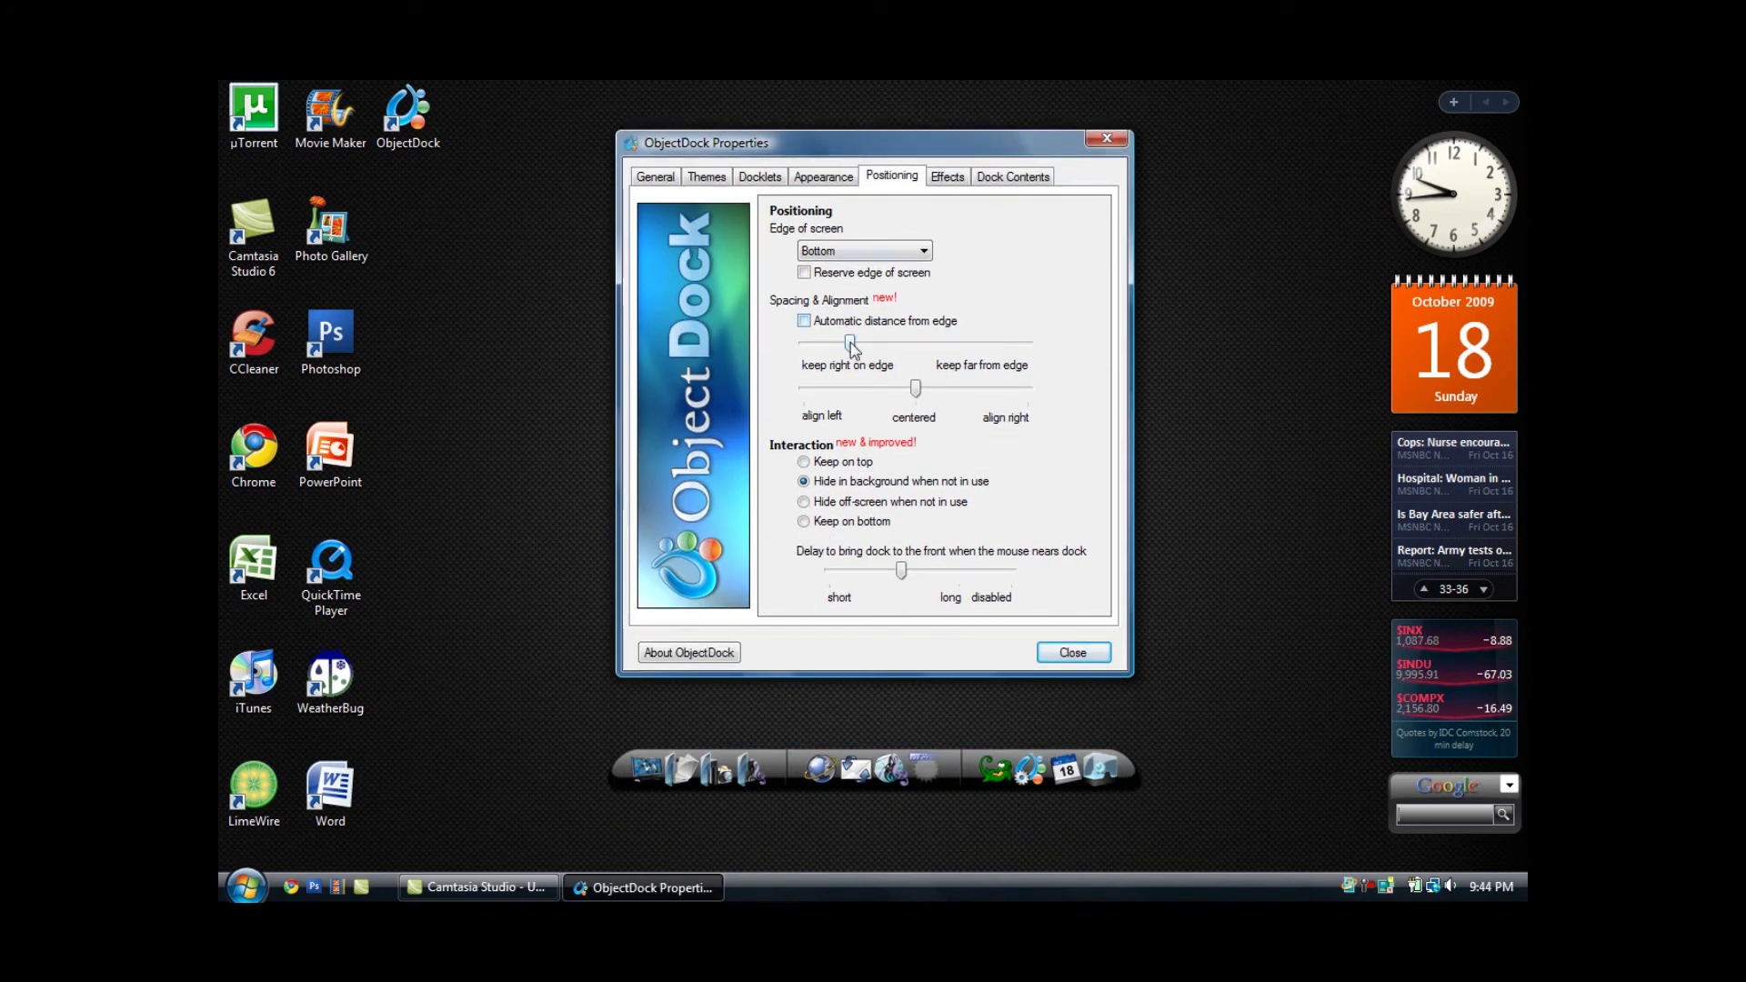
left_click_drag(851, 350, 814, 353)
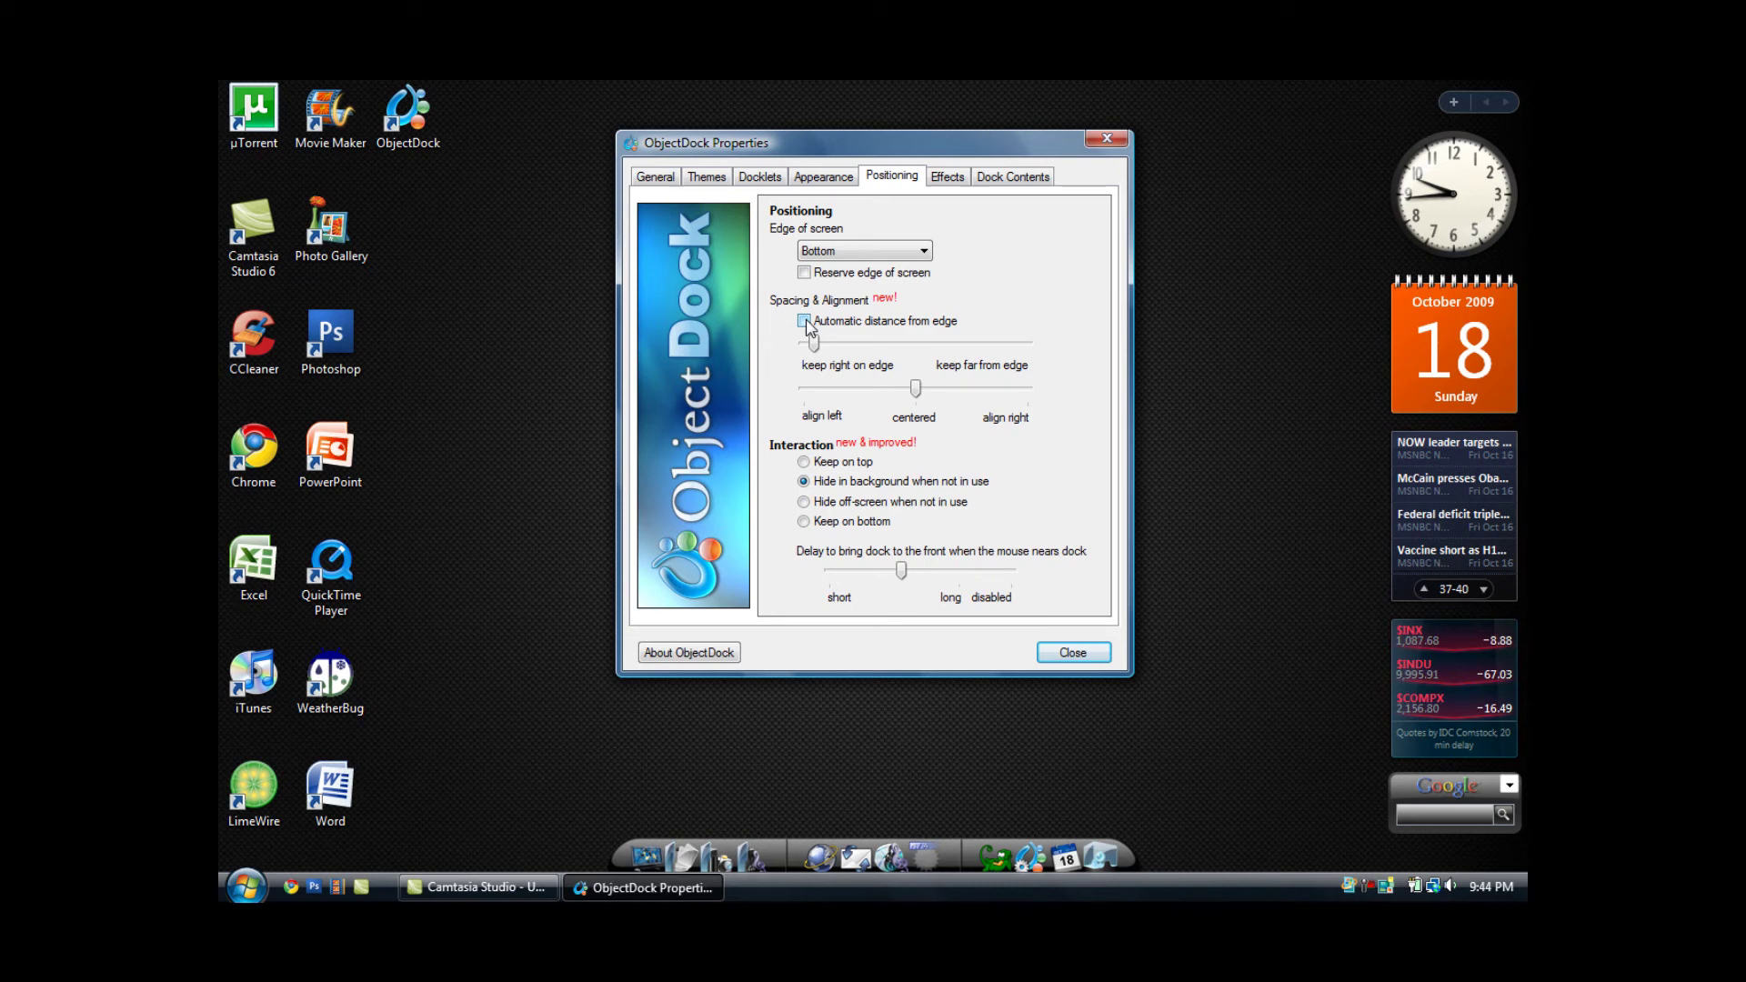
left_click(804, 321)
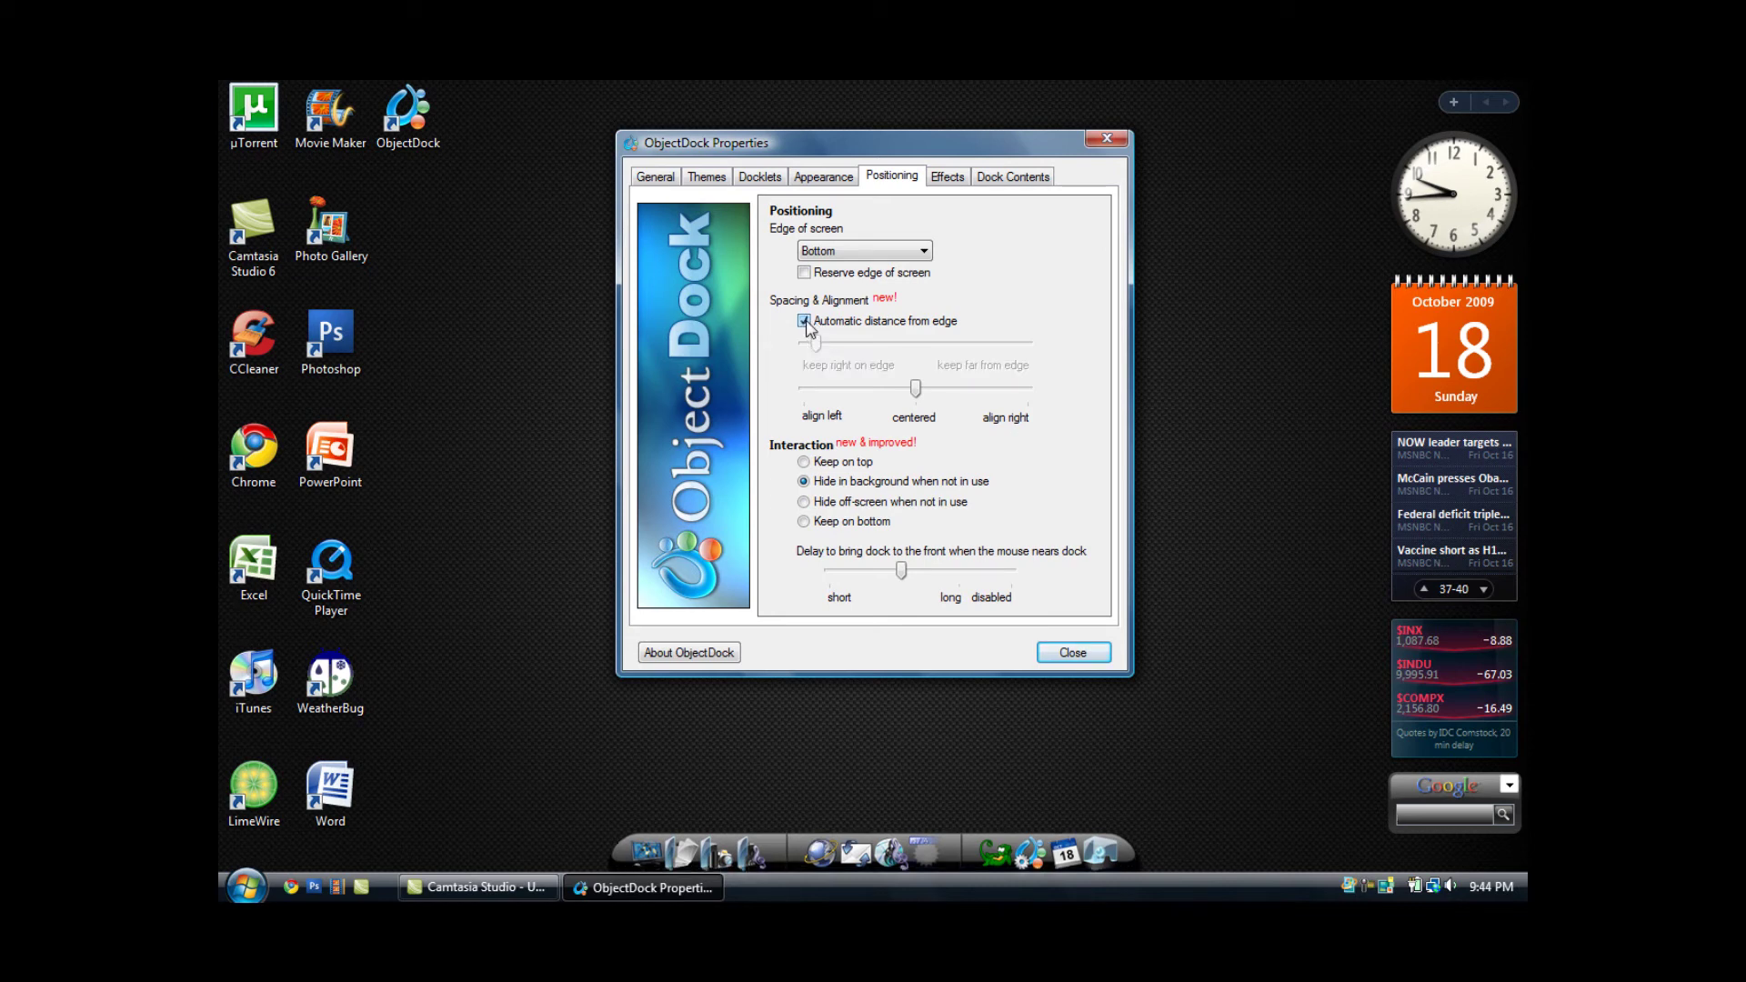
mouse_move(917, 389)
left_mouse_down()
mouse_move(981, 391)
mouse_move(915, 403)
left_mouse_up()
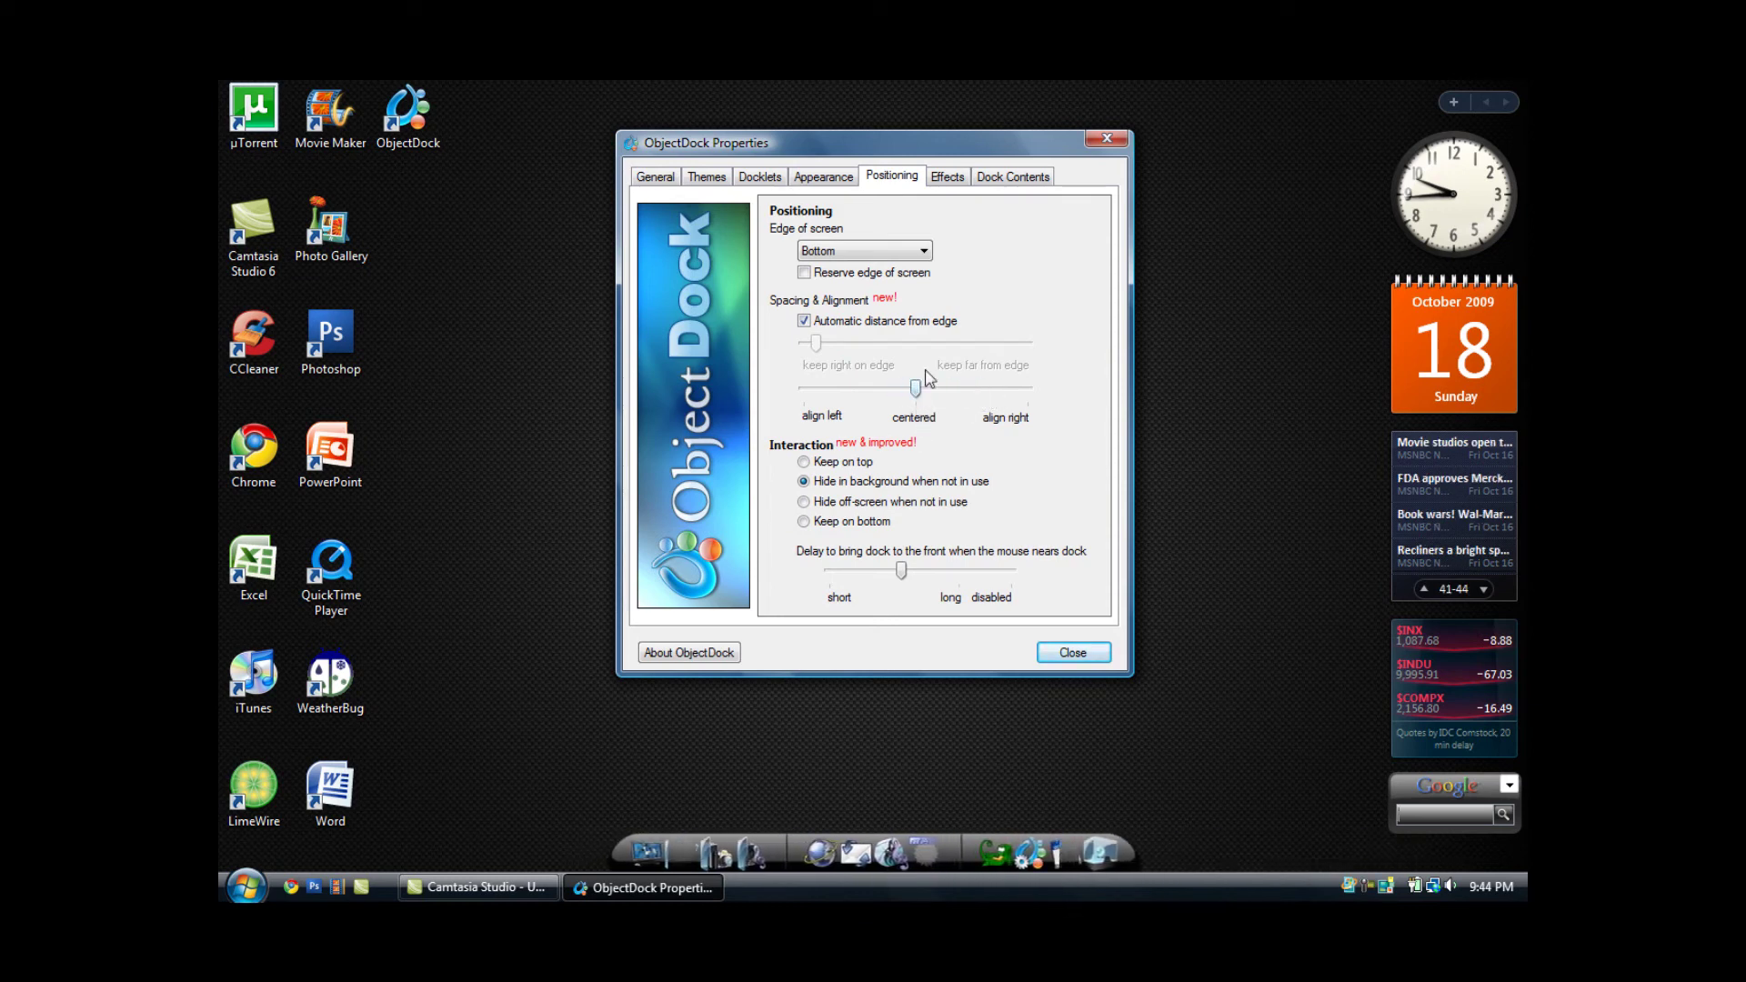
Step: Test the No effect and Swing mouseover effects, then reselect the Zoom effect
left_click(942, 179)
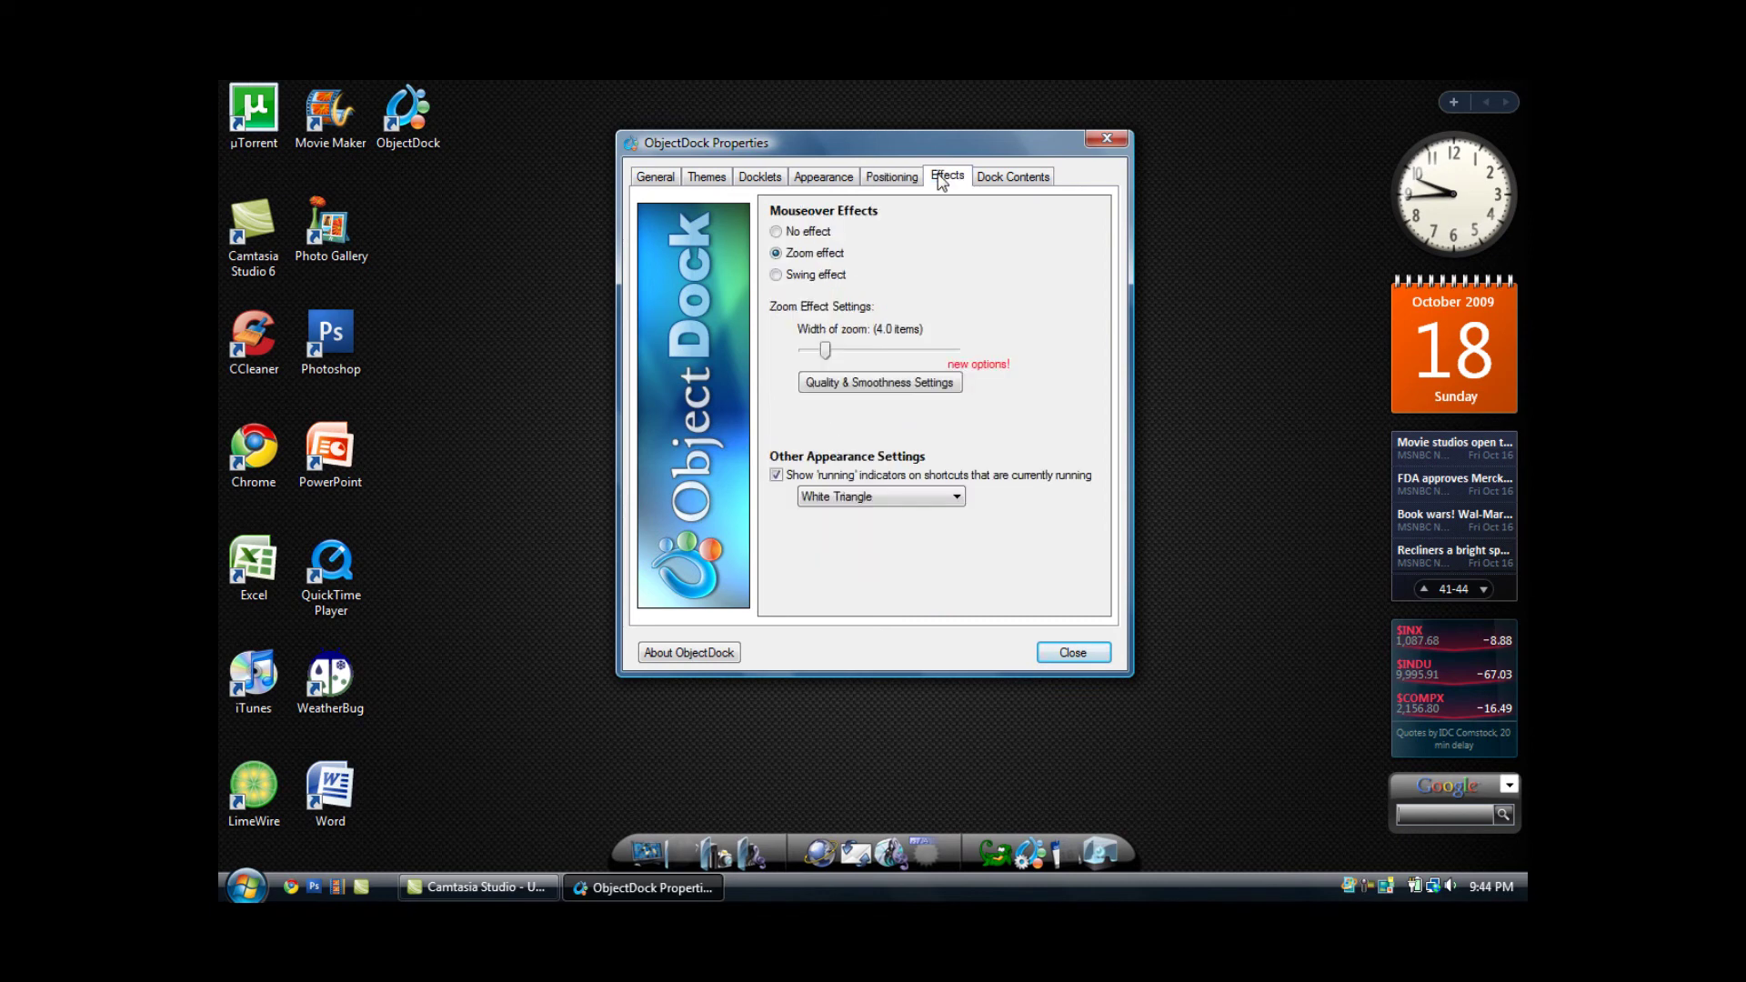
left_click(778, 233)
left_click(777, 254)
left_click(777, 275)
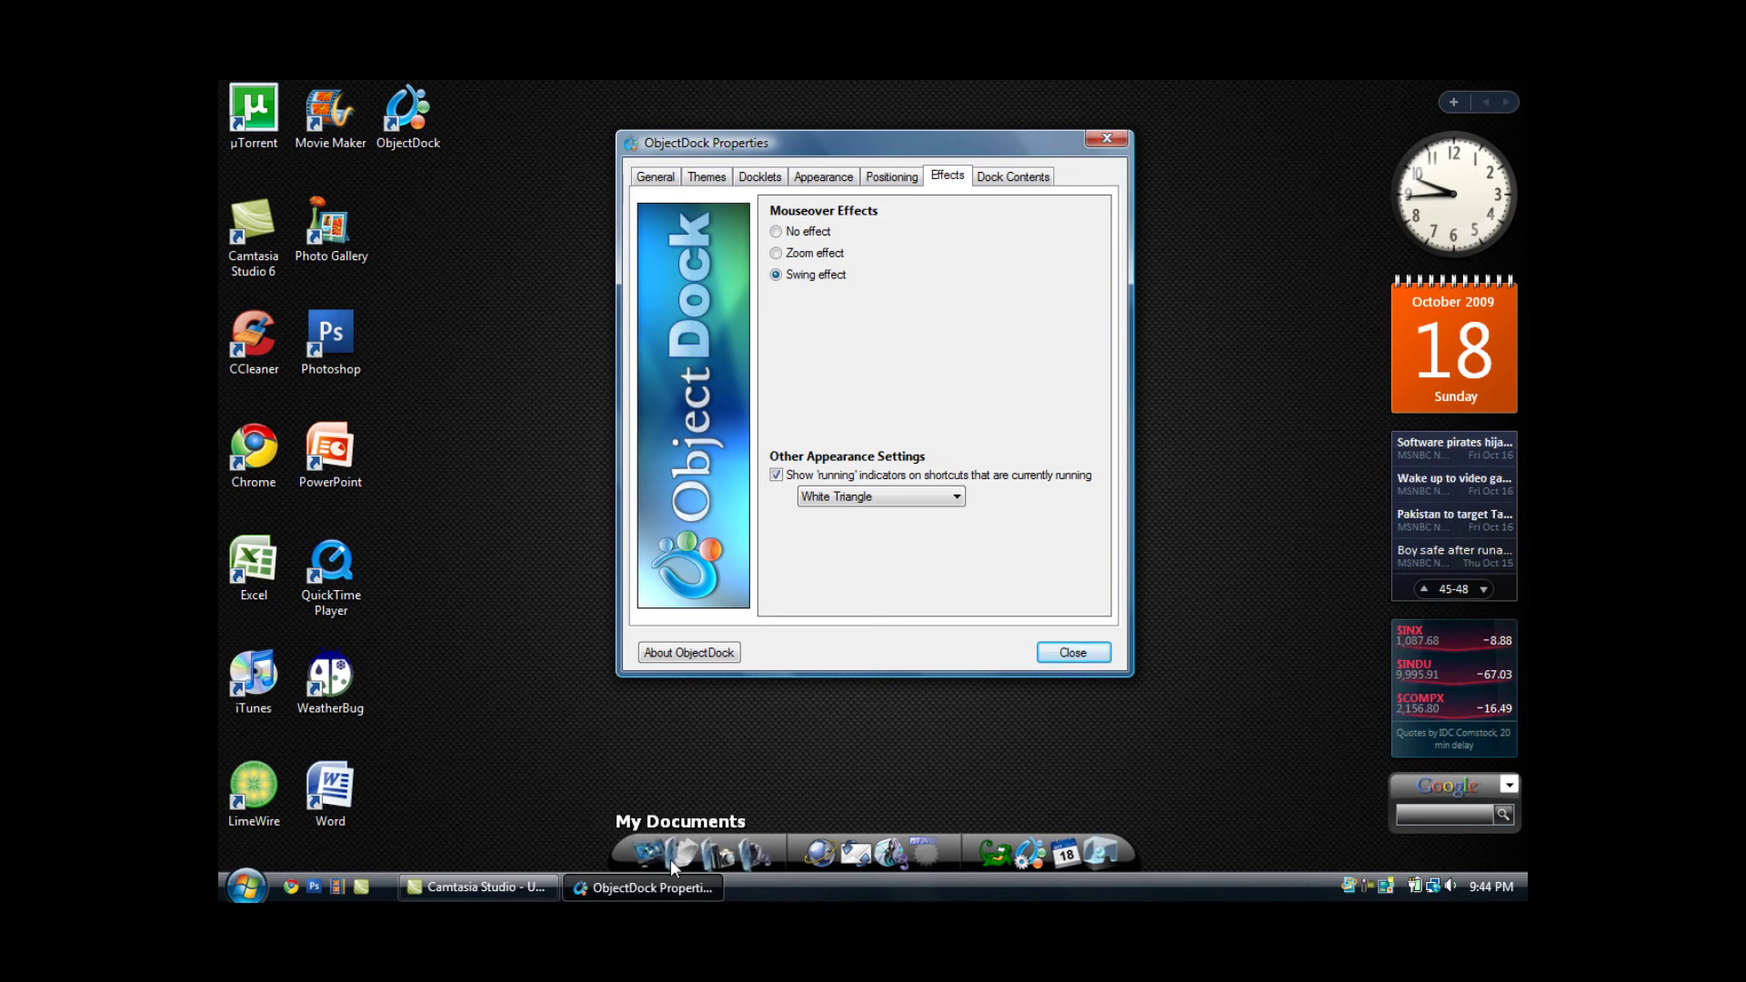
left_click(791, 260)
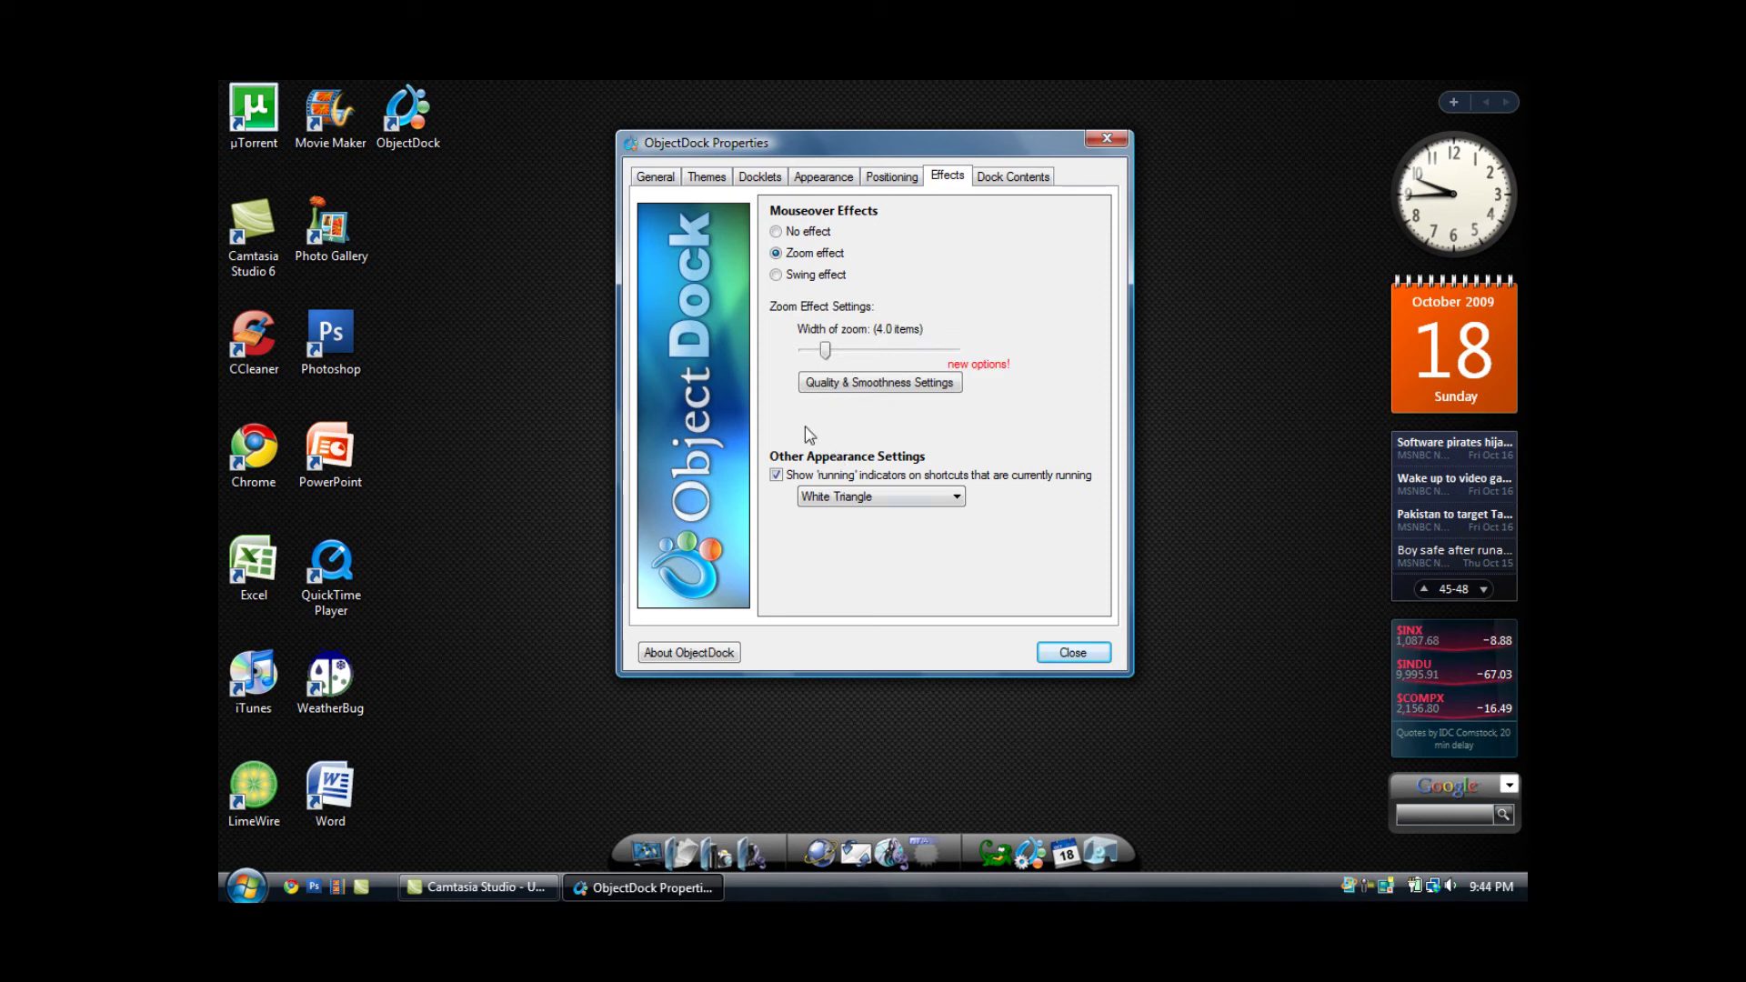
left_click(1001, 182)
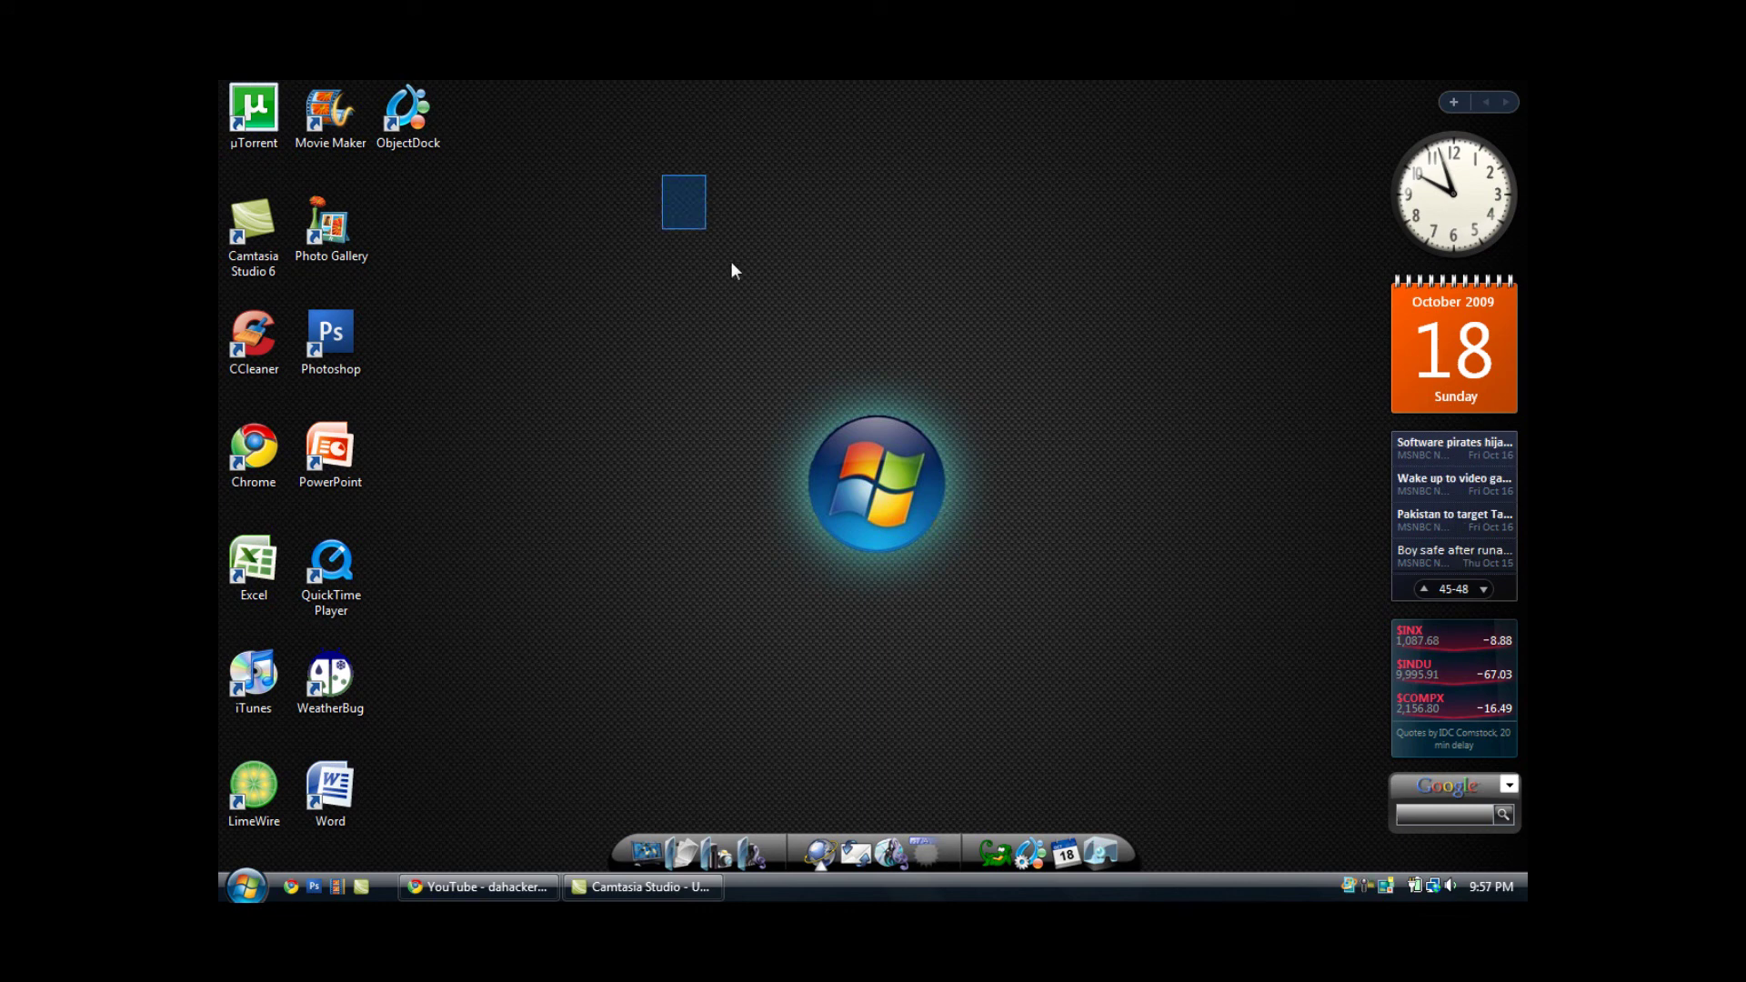
left_click_drag(731, 263, 837, 404)
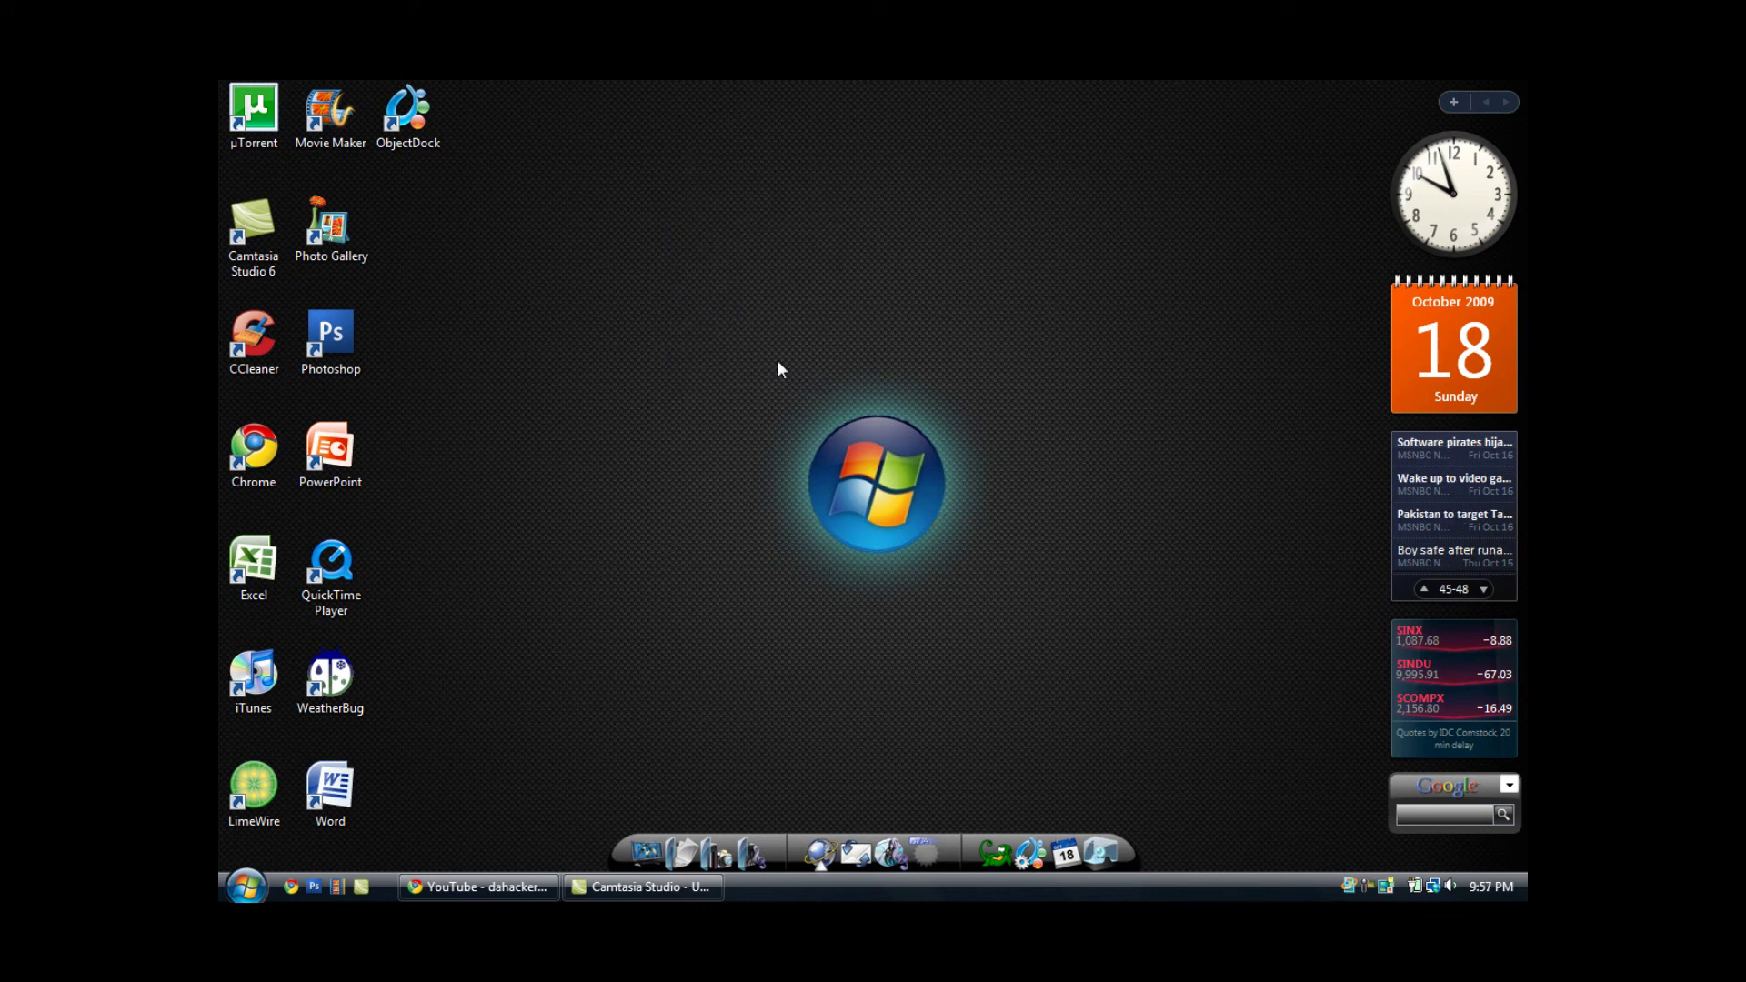